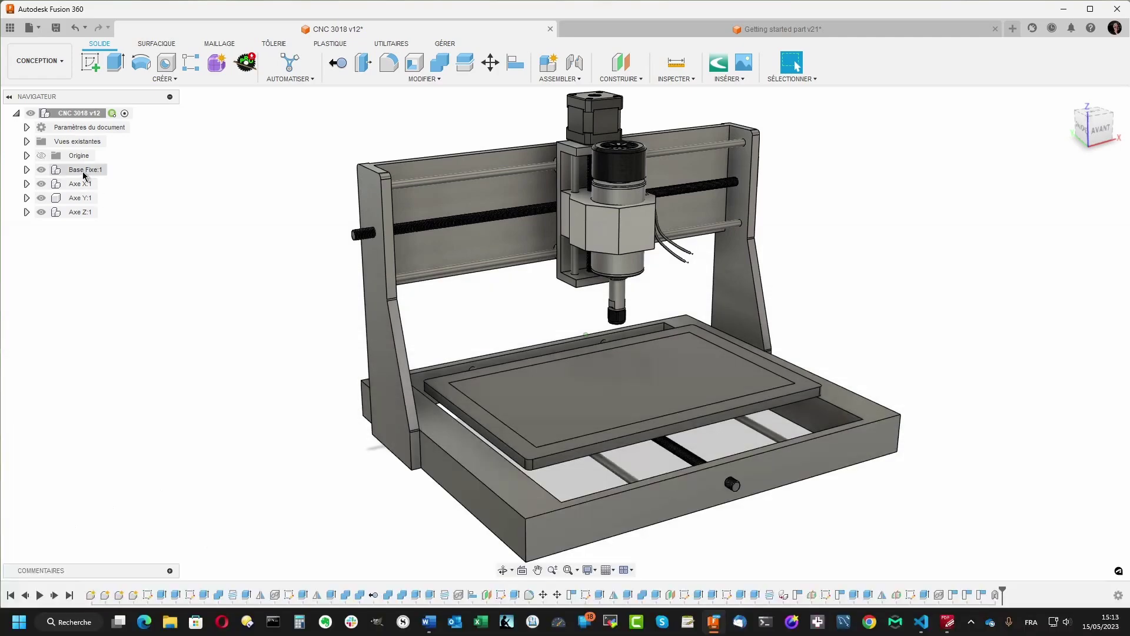
Activate the Base Fixe, Axe X, Axe Y and Axe Z components in turn, then reactivate the whole CNC 3018 assembly
left_click(113, 170)
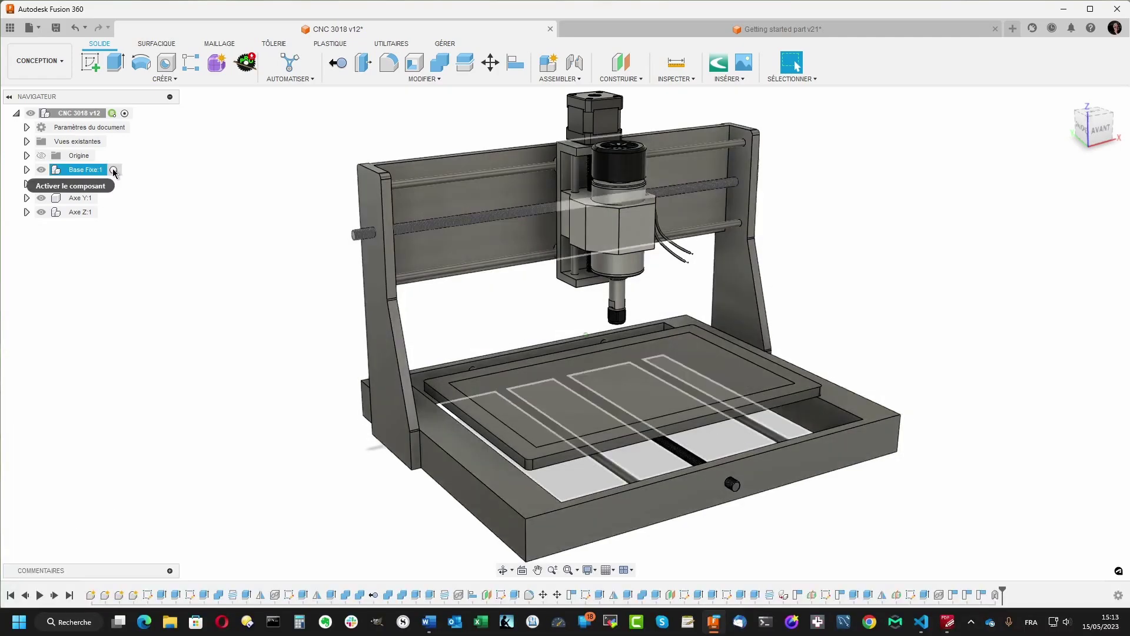
left_click(113, 170)
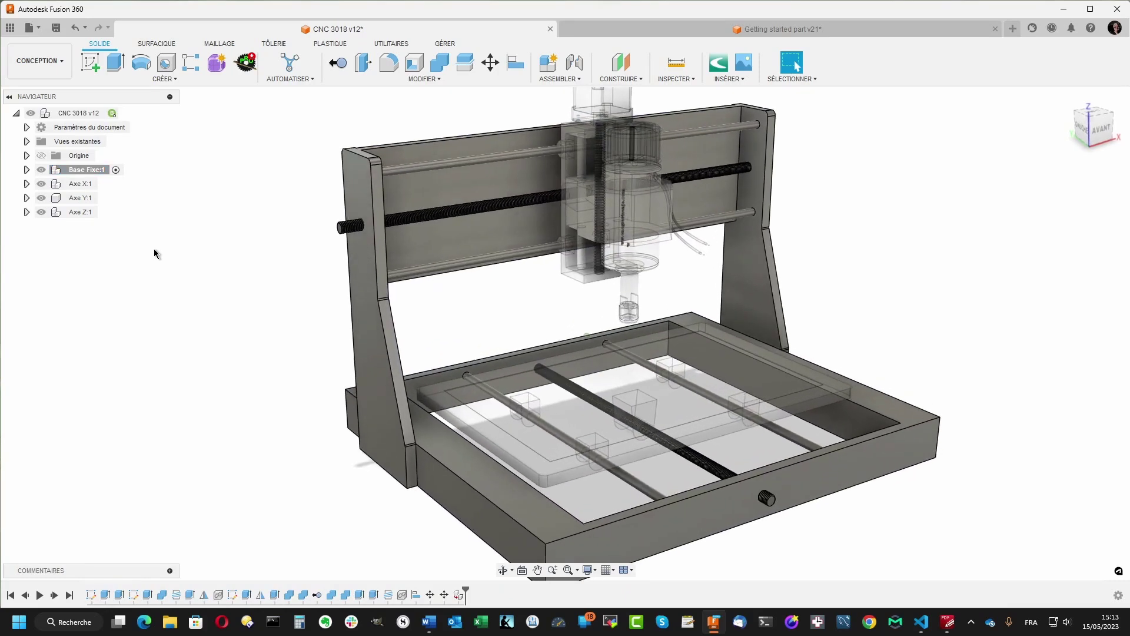
left_click(105, 184)
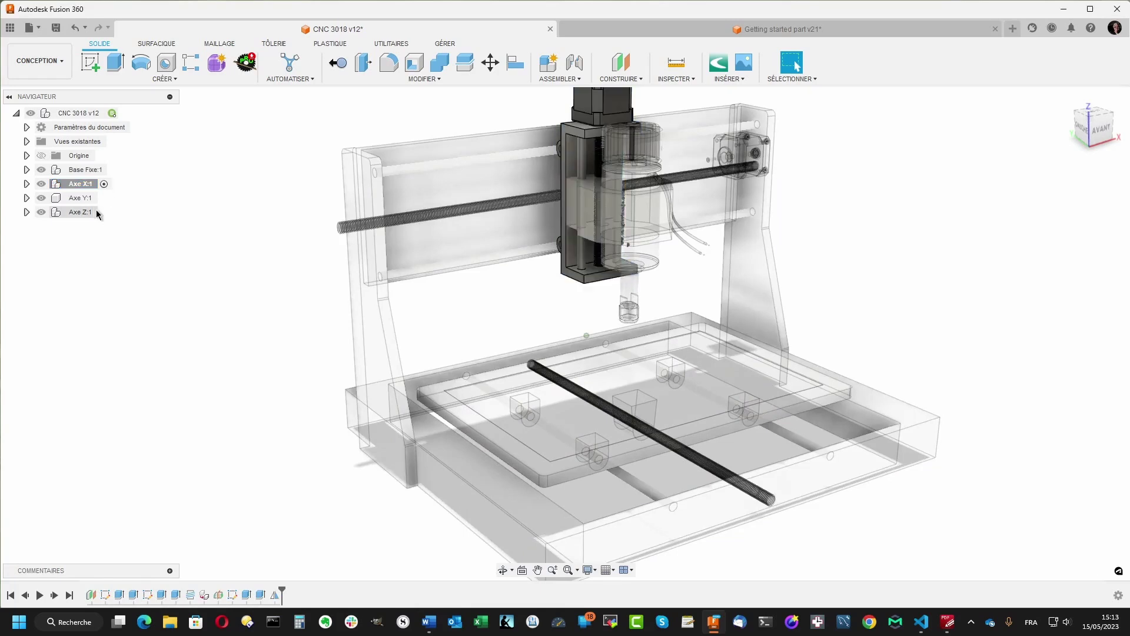
left_click(103, 197)
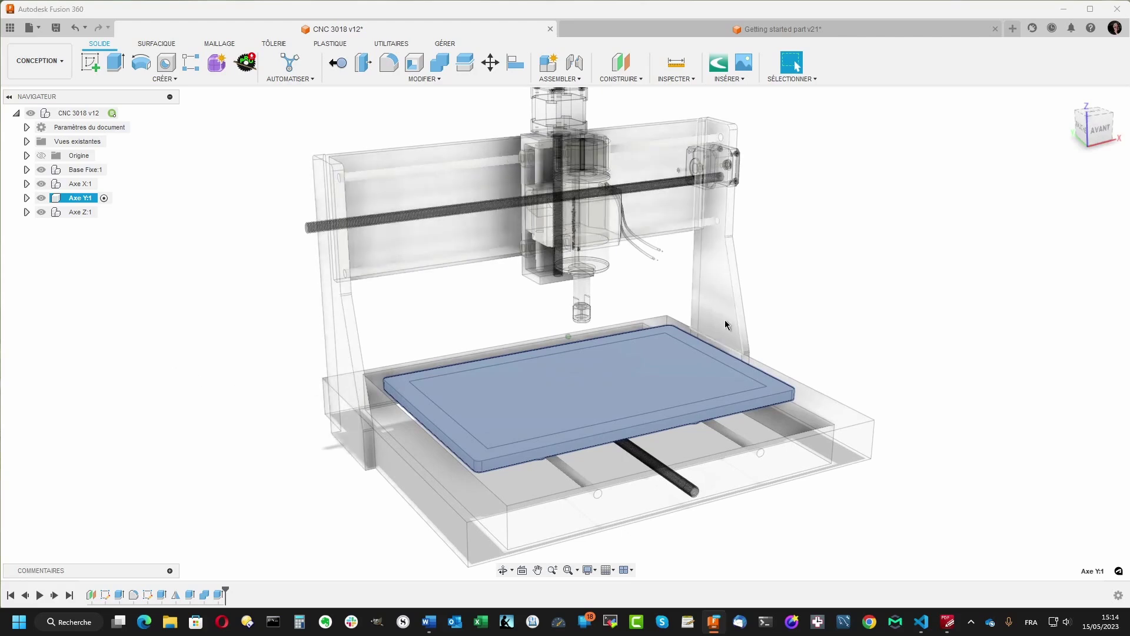
left_click(105, 183)
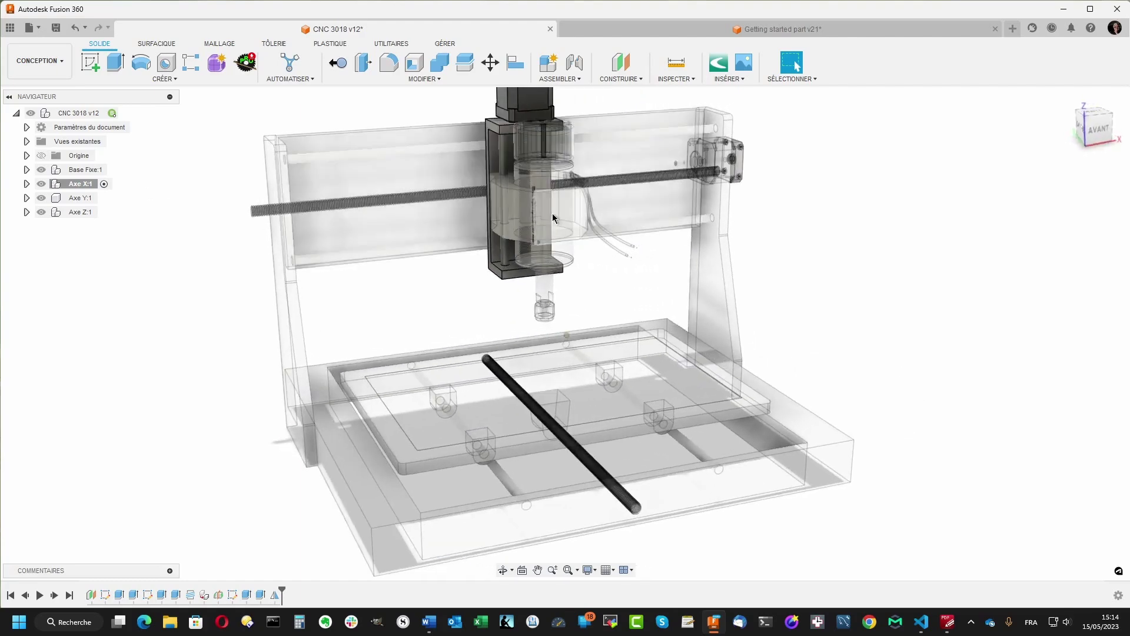
left_click(78, 212)
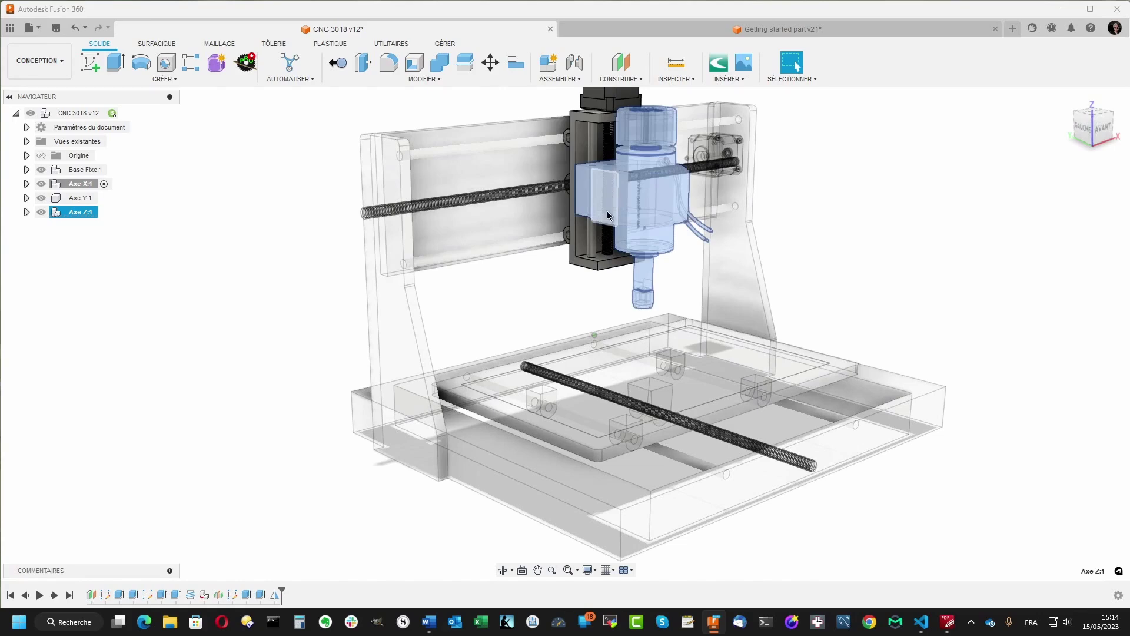
left_click(124, 113)
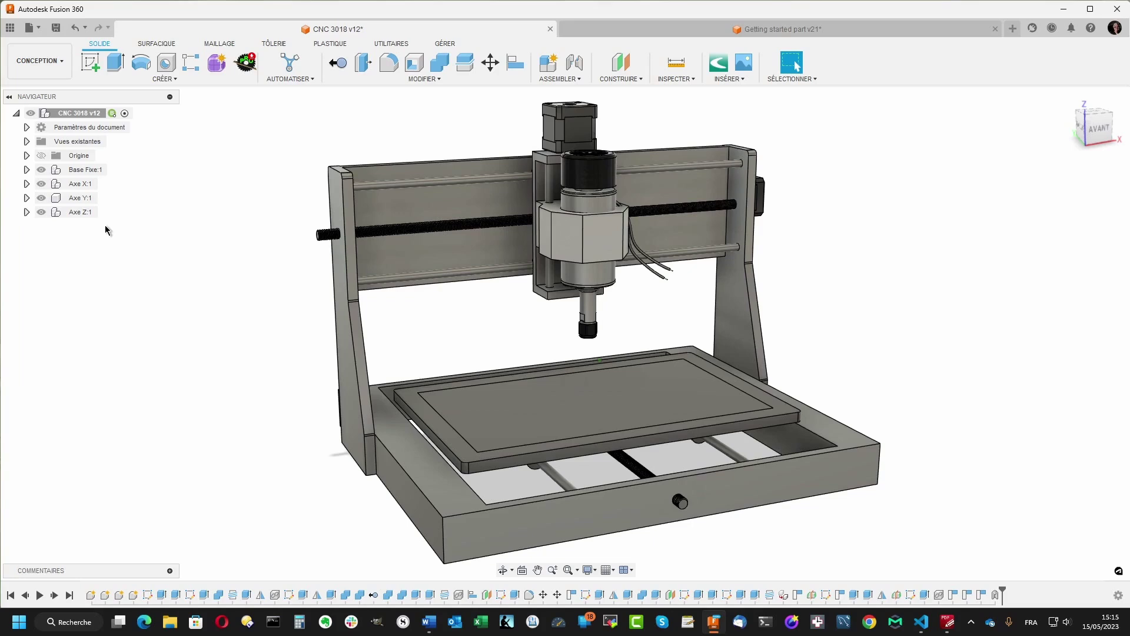
Switch to the Fabrication workspace and start a new milling machine from the machine library
left_click(58, 64)
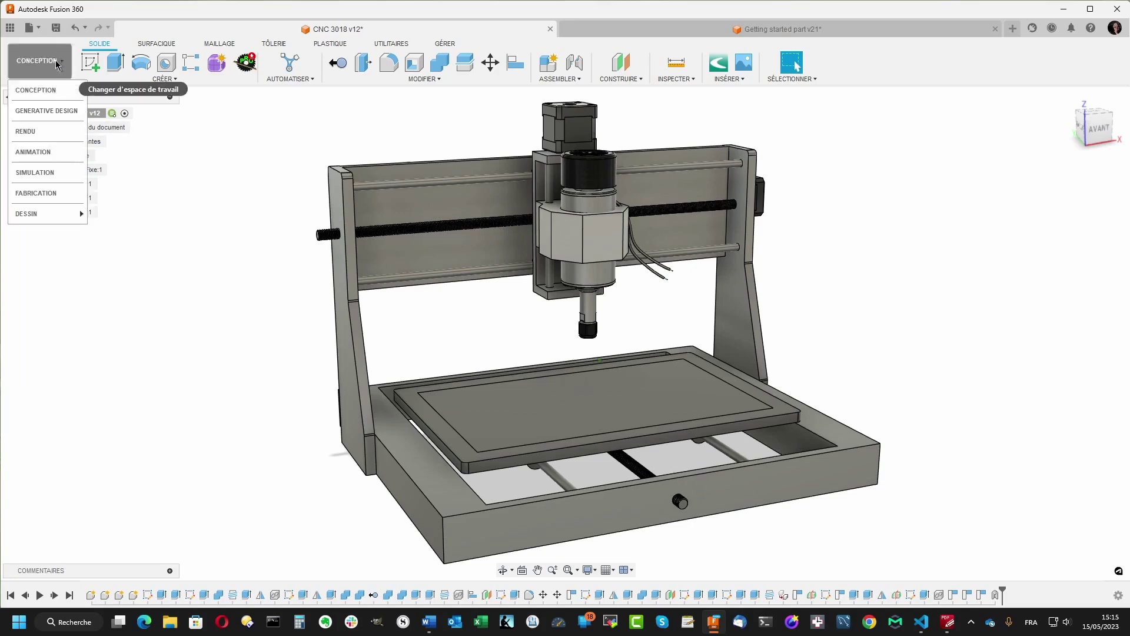
left_click(42, 192)
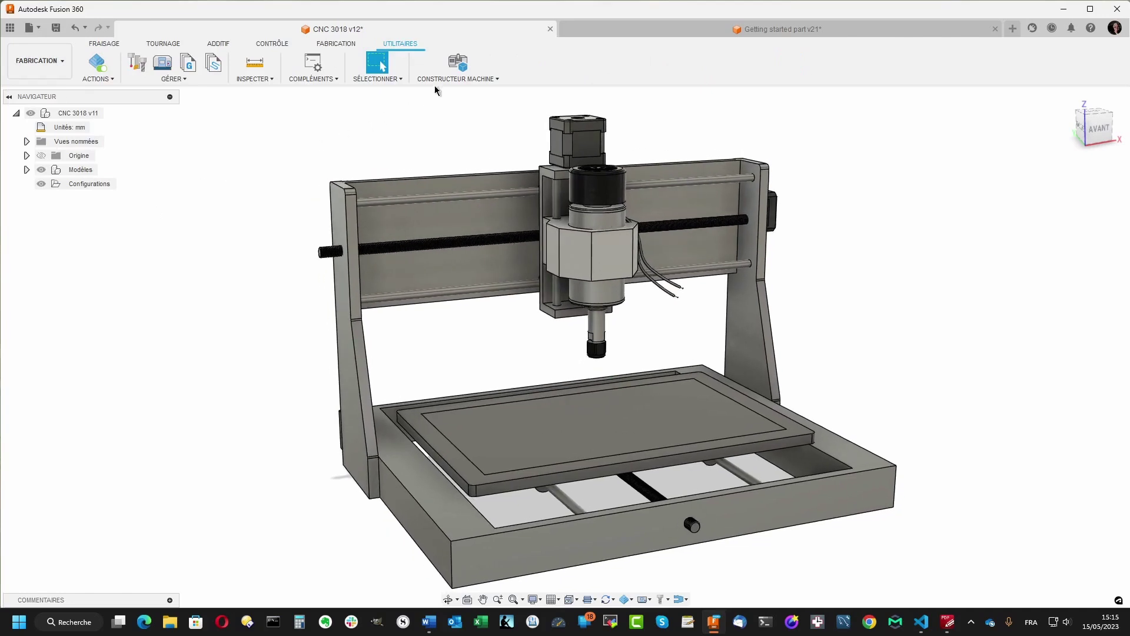
left_click(457, 63)
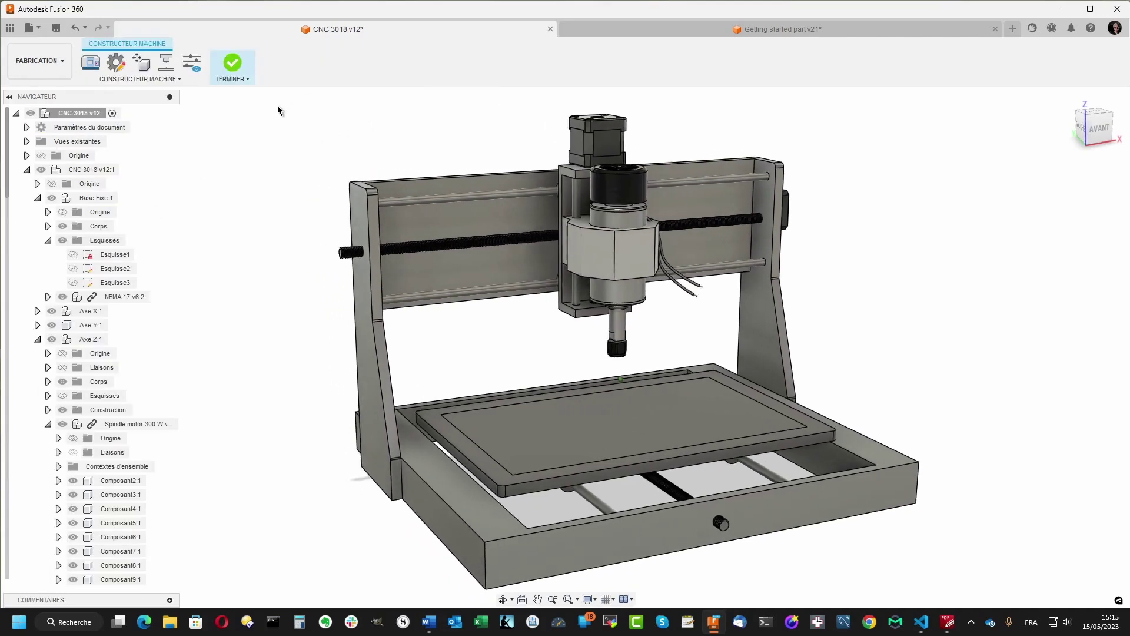
left_click(37, 339)
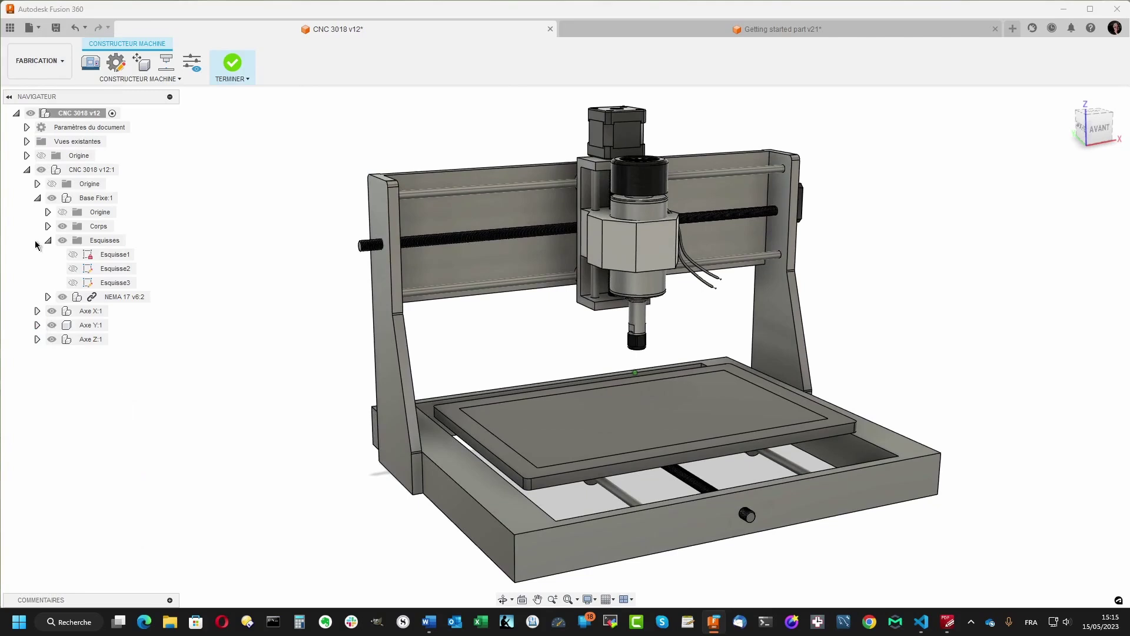
left_click(27, 170)
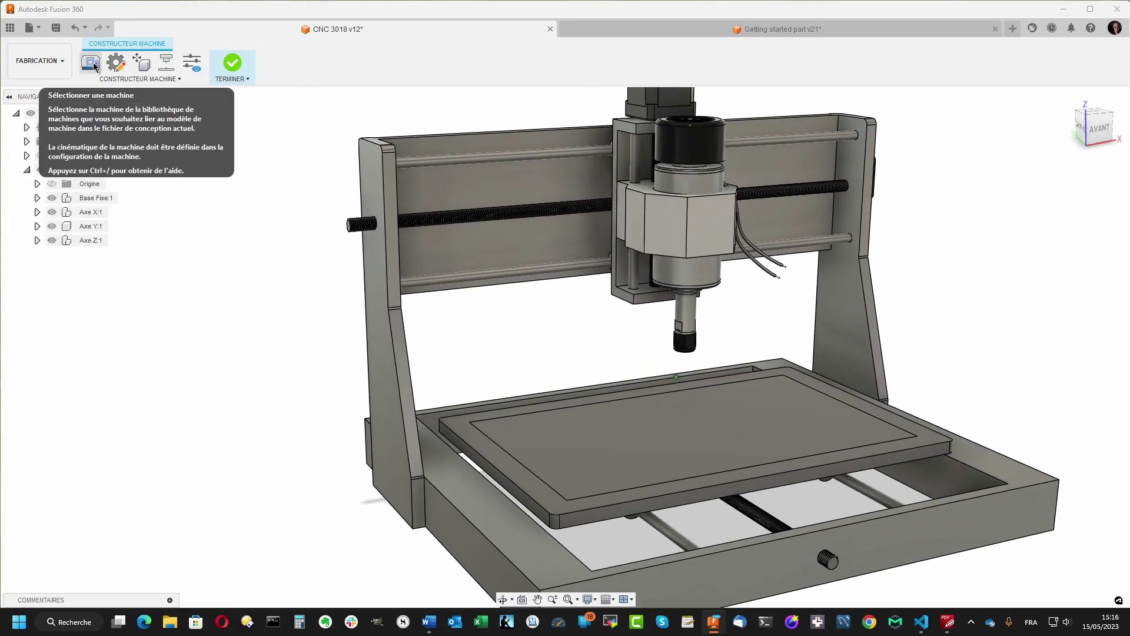
left_click(93, 66)
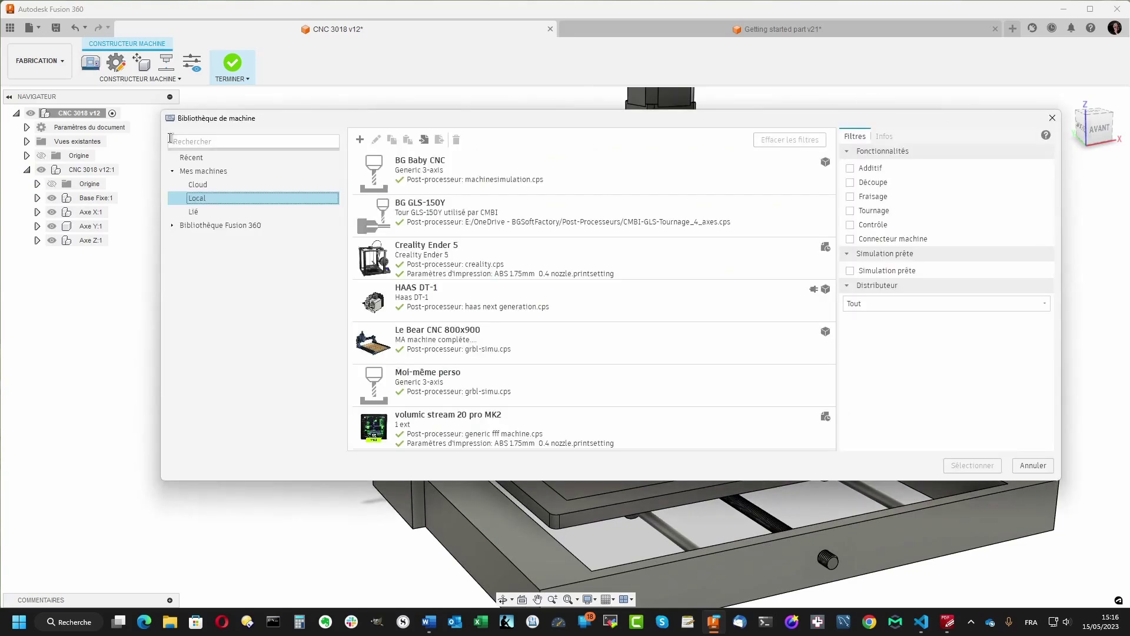
left_click(359, 140)
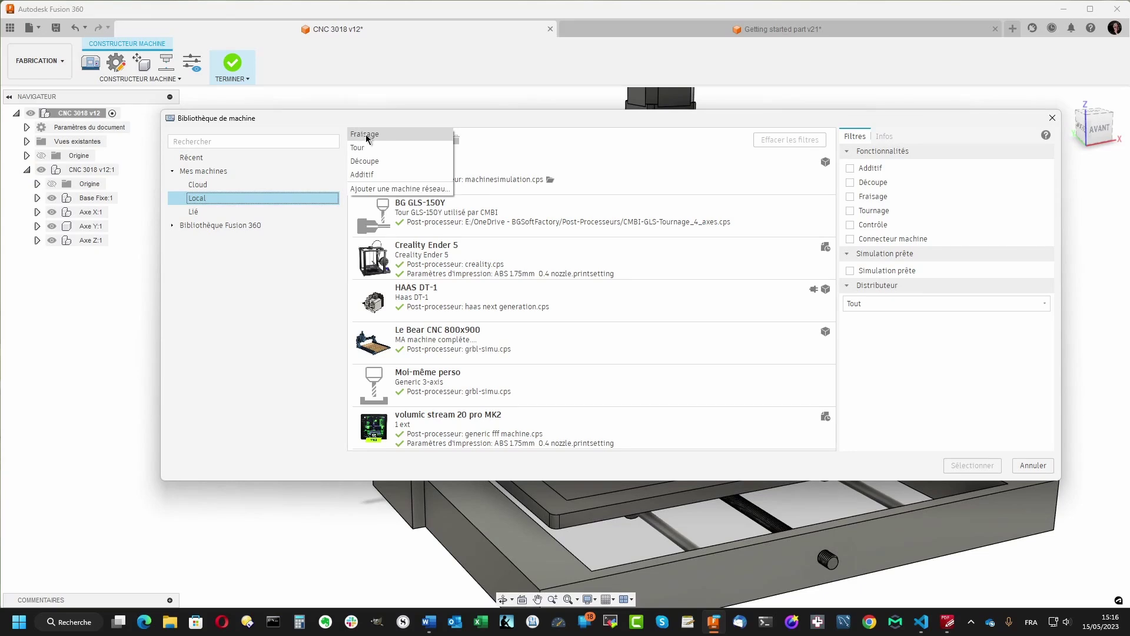
left_click(365, 135)
Enter 'Le Bear CNC' as the machine's distributor
left_click_drag(518, 162, 462, 163)
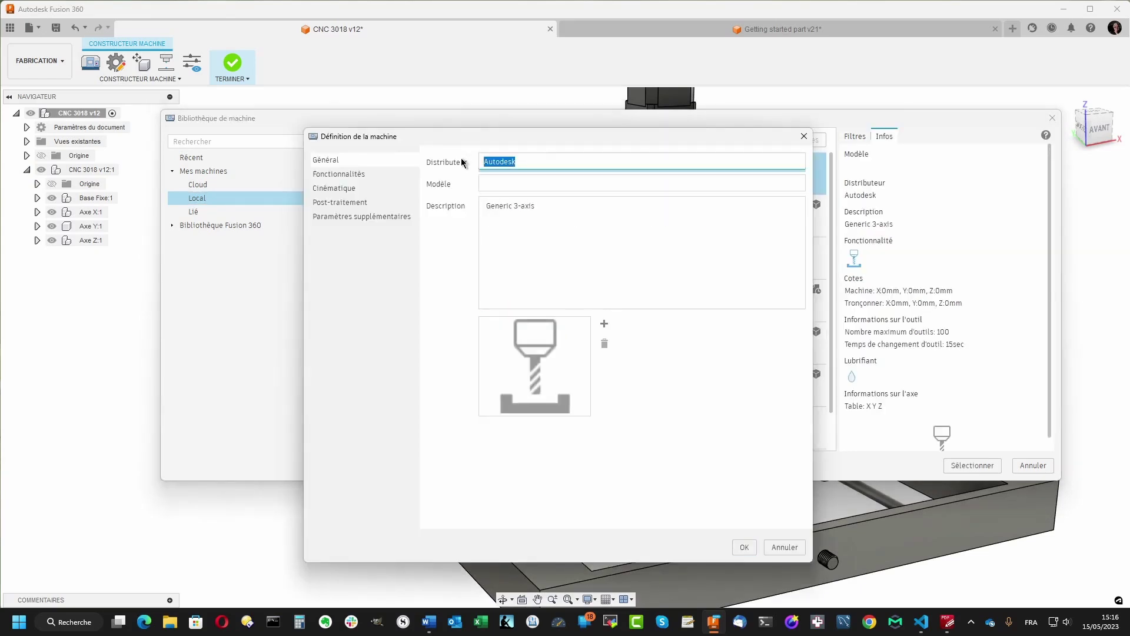
type("Le b")
type("ear CNC")
key("ctrl+Left")
key("ctrl+Left")
key("Delete")
type("B")
Set the model to 3018 and add a product photo of the router
left_click(482, 183)
type("30")
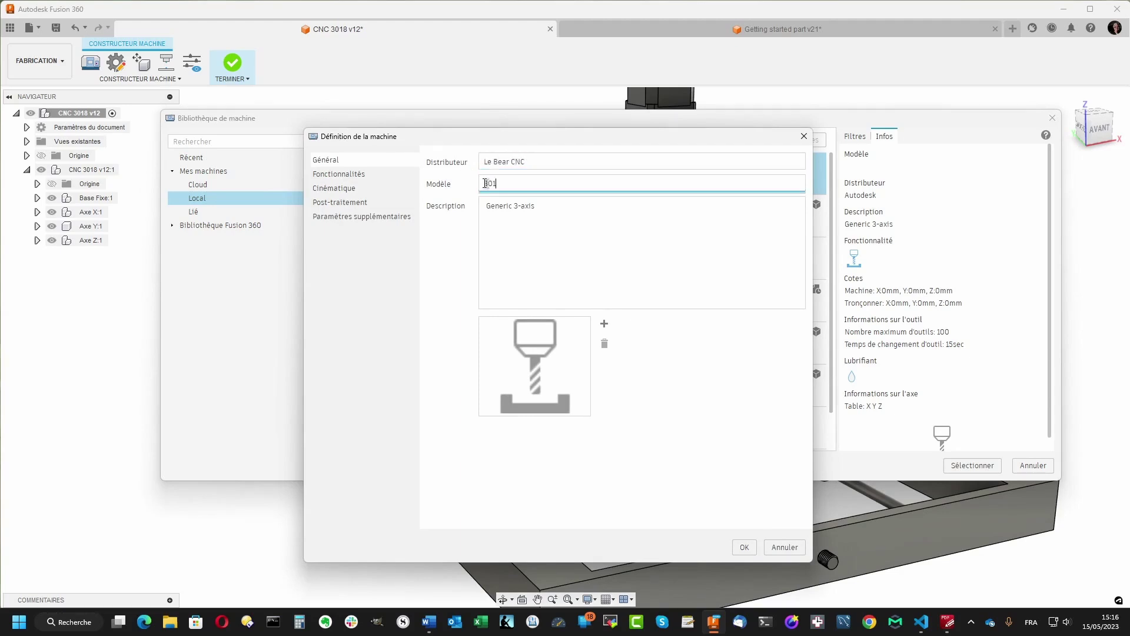
type("18")
left_click(604, 323)
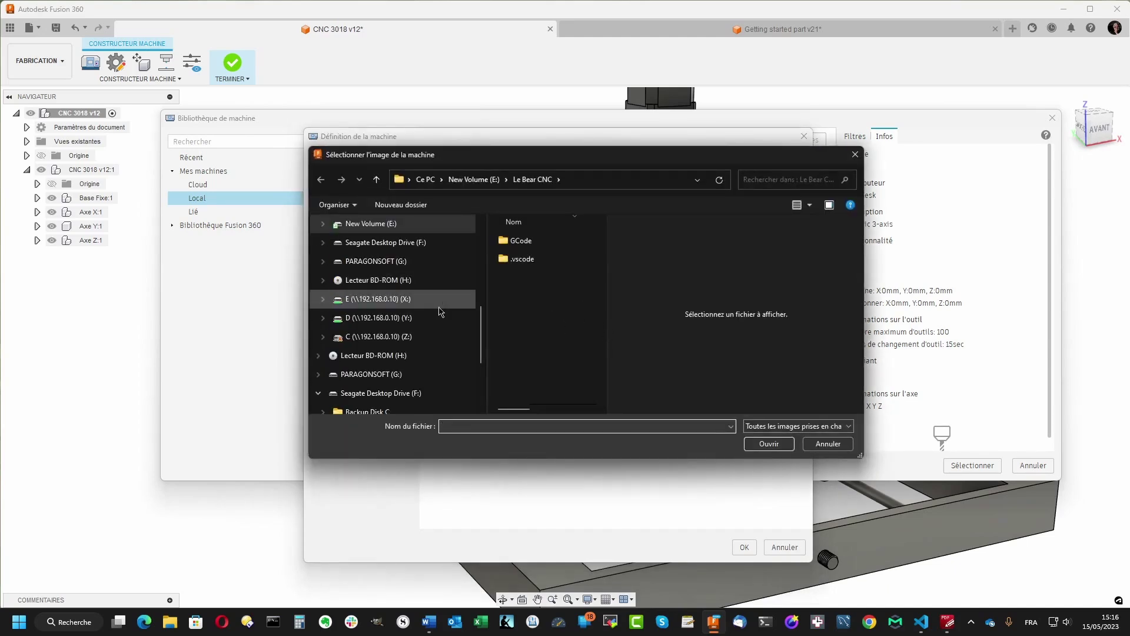
scroll(485, 311, "up", 3)
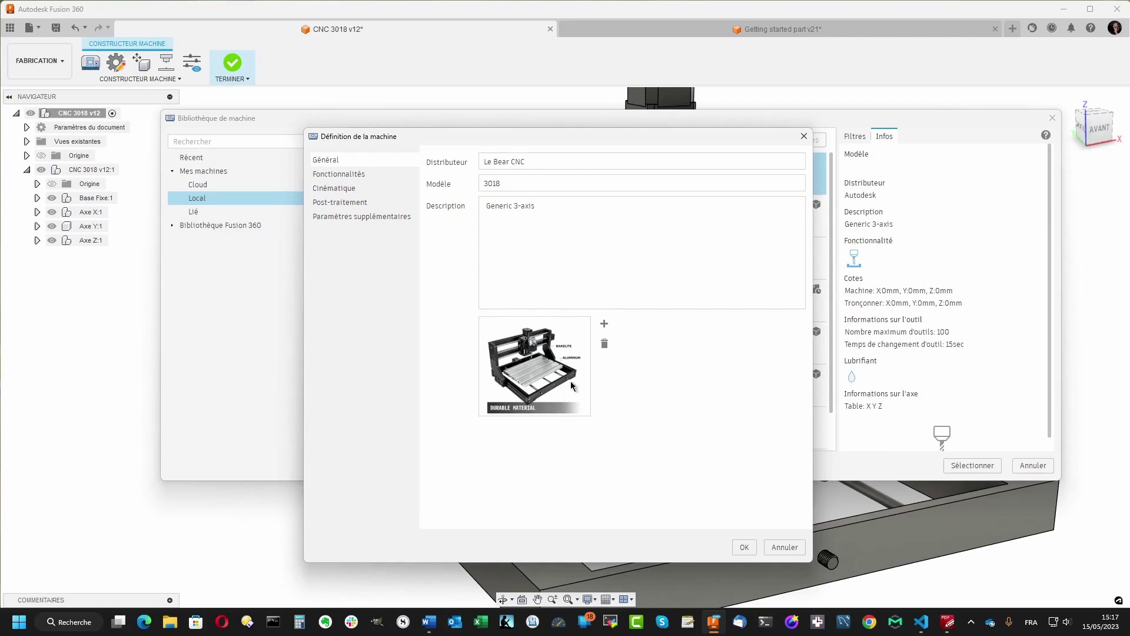
Disable tool changing and preloading, set max feed 2500 mm/min and block-processing speed 1000
left_click(357, 175)
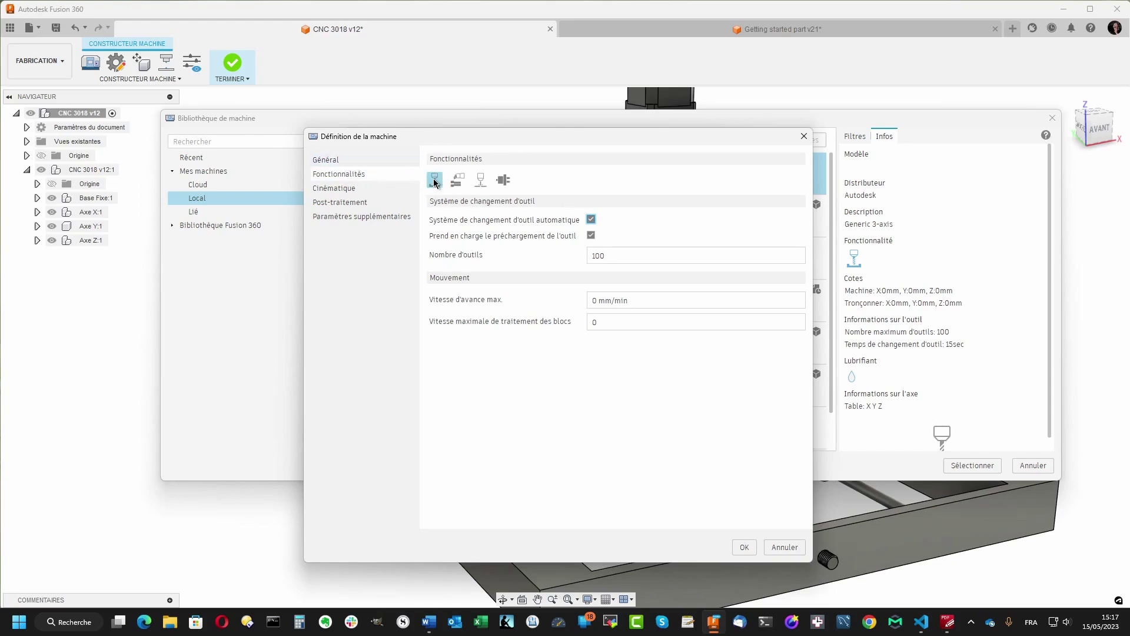
mouse_move(434, 180)
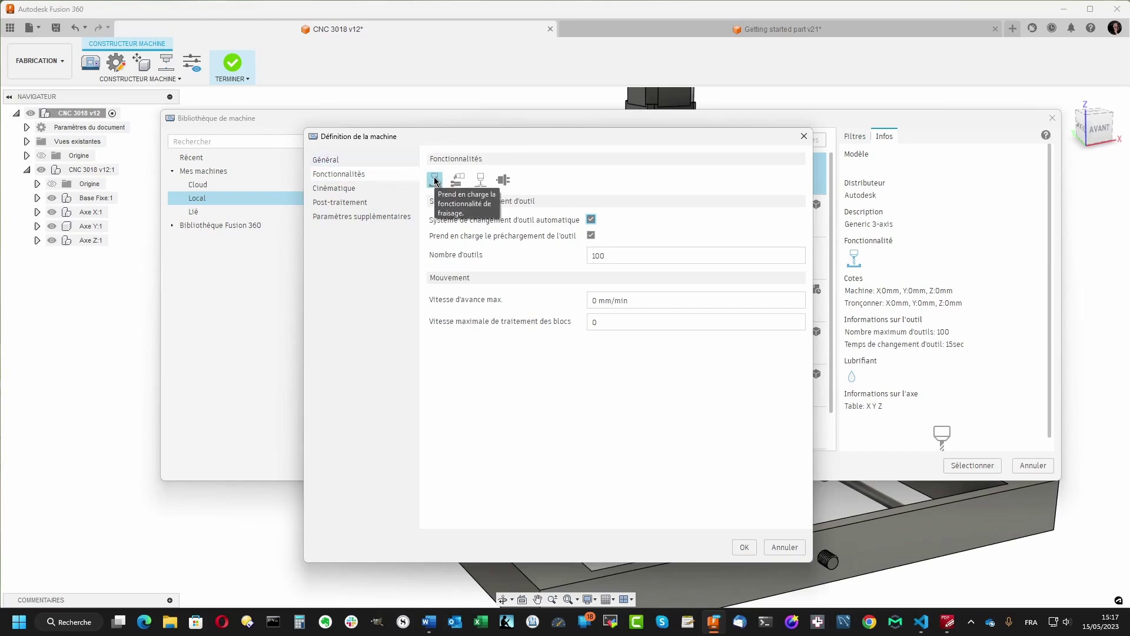
left_click(591, 219)
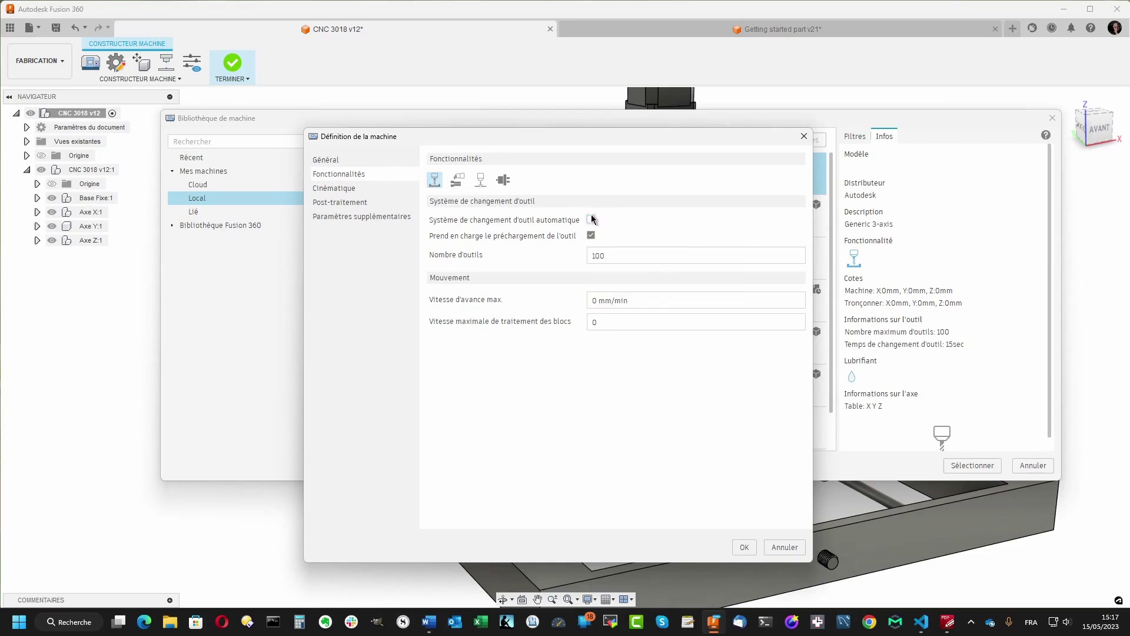
left_click(593, 300)
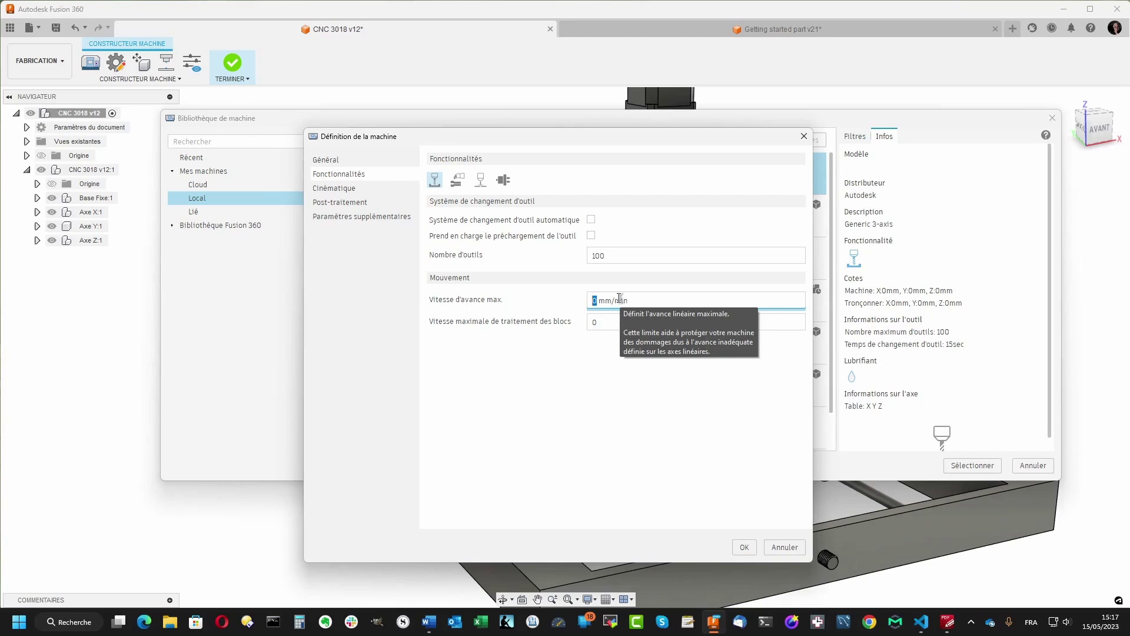
type("2500")
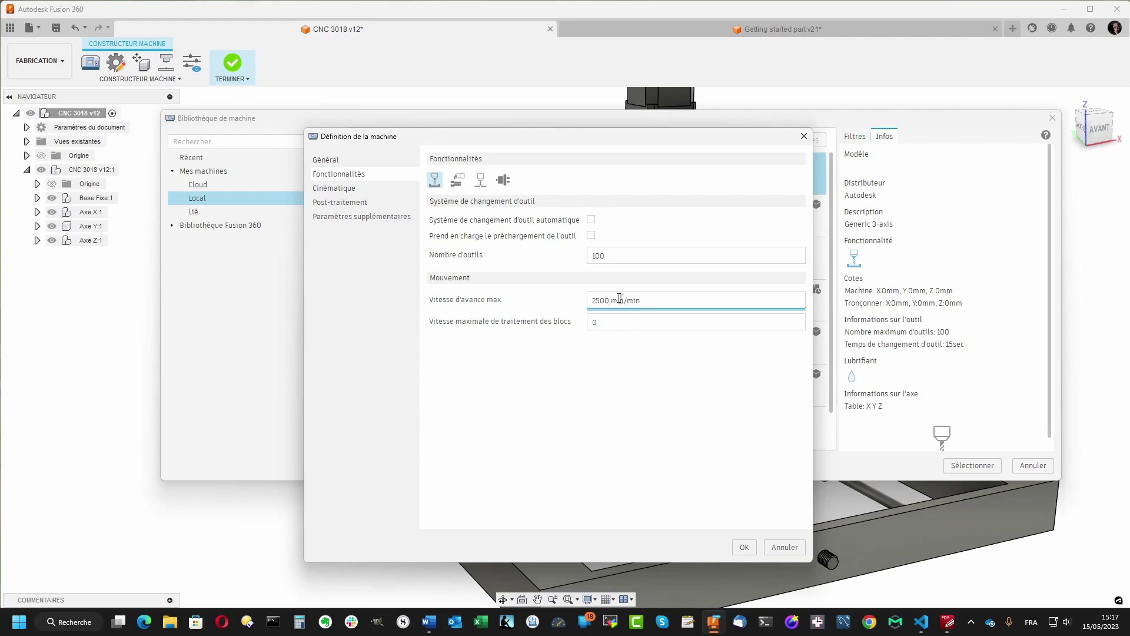
left_click(605, 324)
left_click_drag(604, 324, 589, 322)
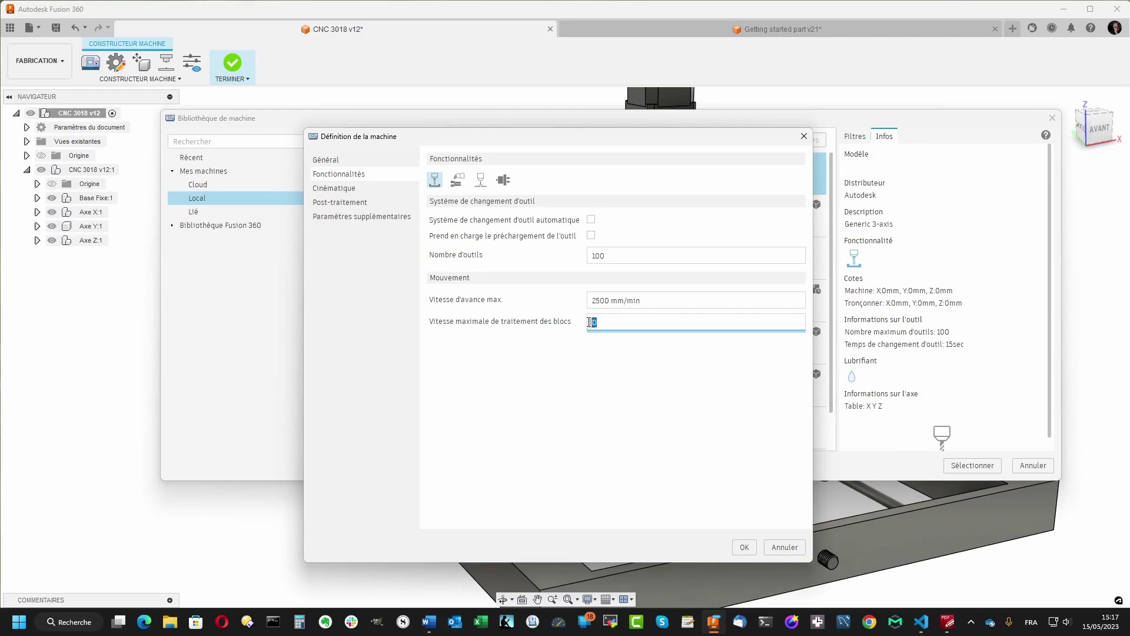
type("1000")
left_click(352, 190)
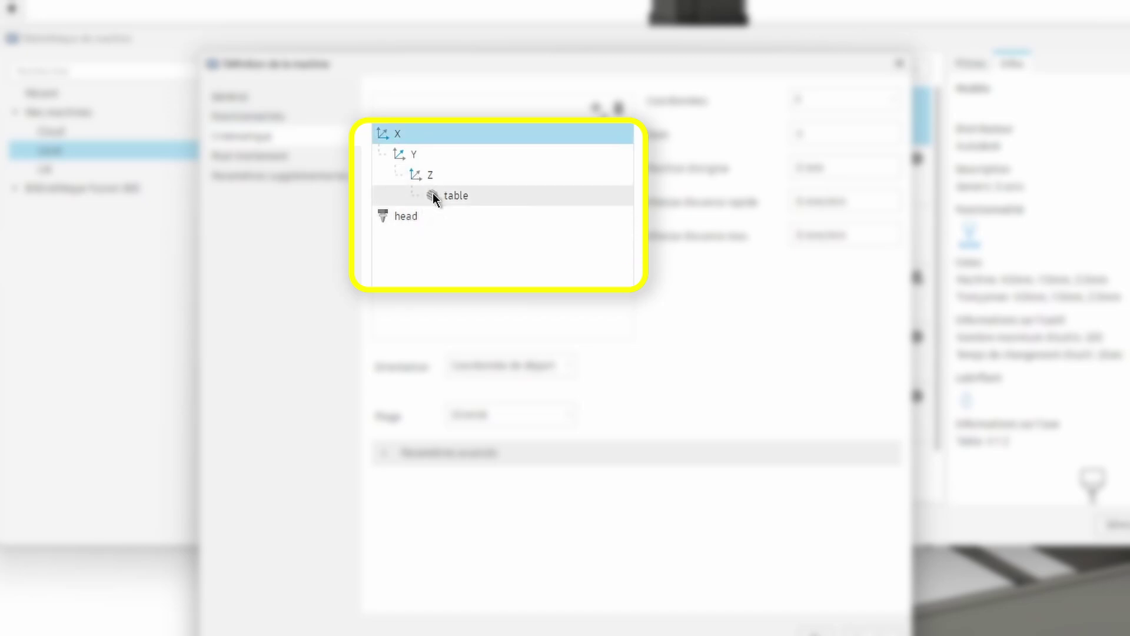
Reparent the kinematic tree: head under Z, Z directly under X, and table under Y
left_click_drag(390, 216, 432, 189)
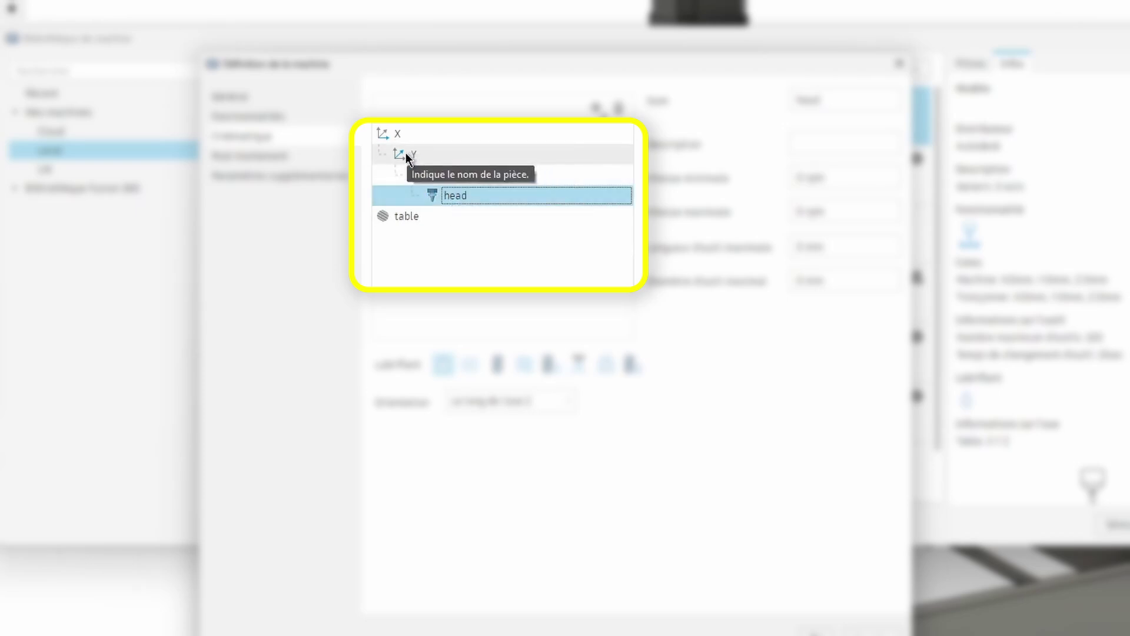
left_click_drag(426, 175, 401, 134)
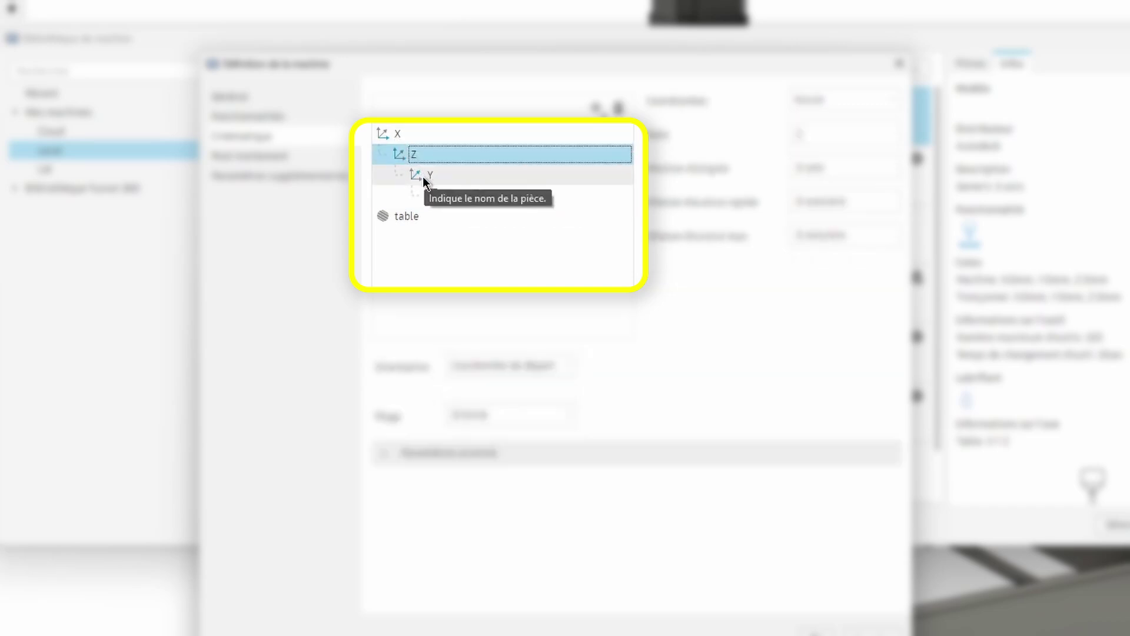
mouse_move(423, 176)
left_mouse_down()
mouse_move(391, 202)
mouse_move(377, 249)
left_mouse_up()
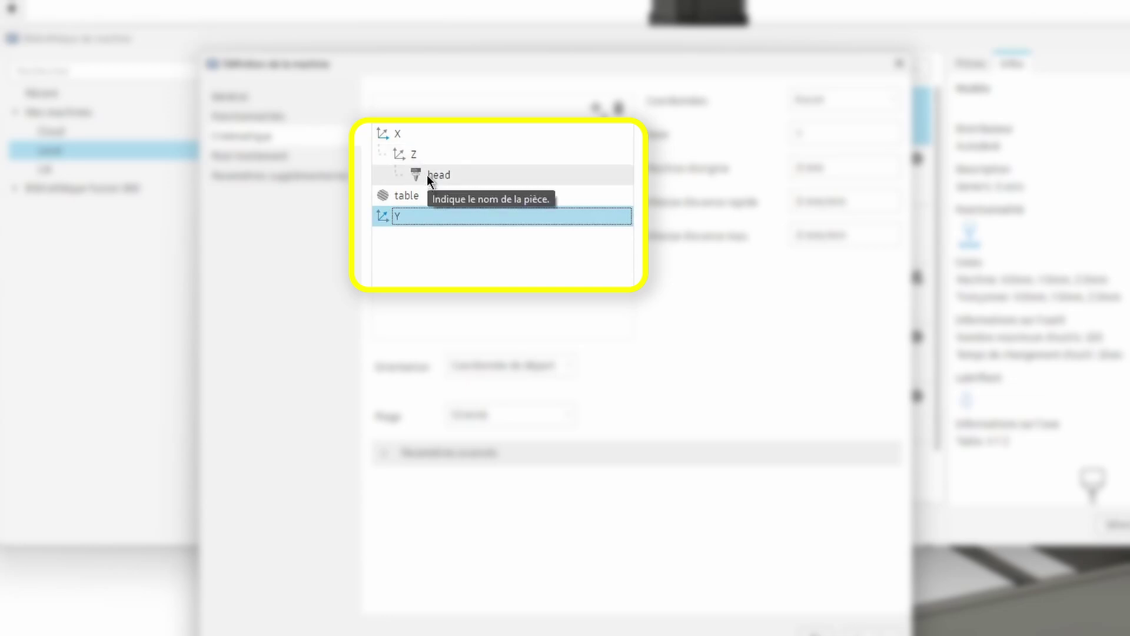
left_click_drag(404, 198, 414, 226)
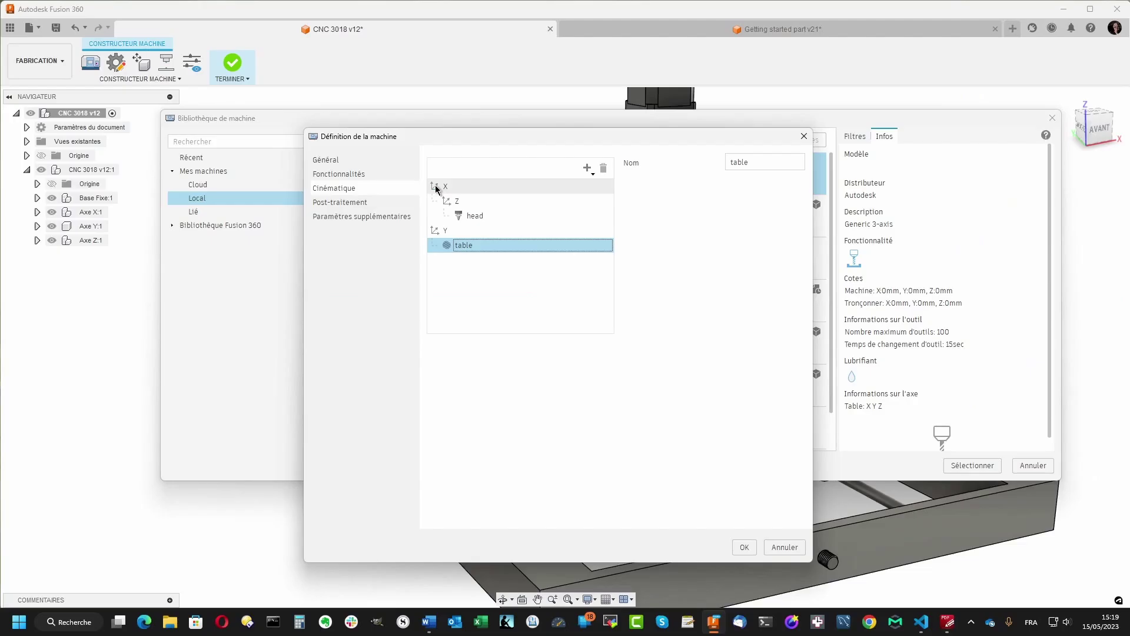
Give the X axis a -150 mm home, 2500 mm/min rapid feed and 1000 mm/min max feed
left_click(437, 187)
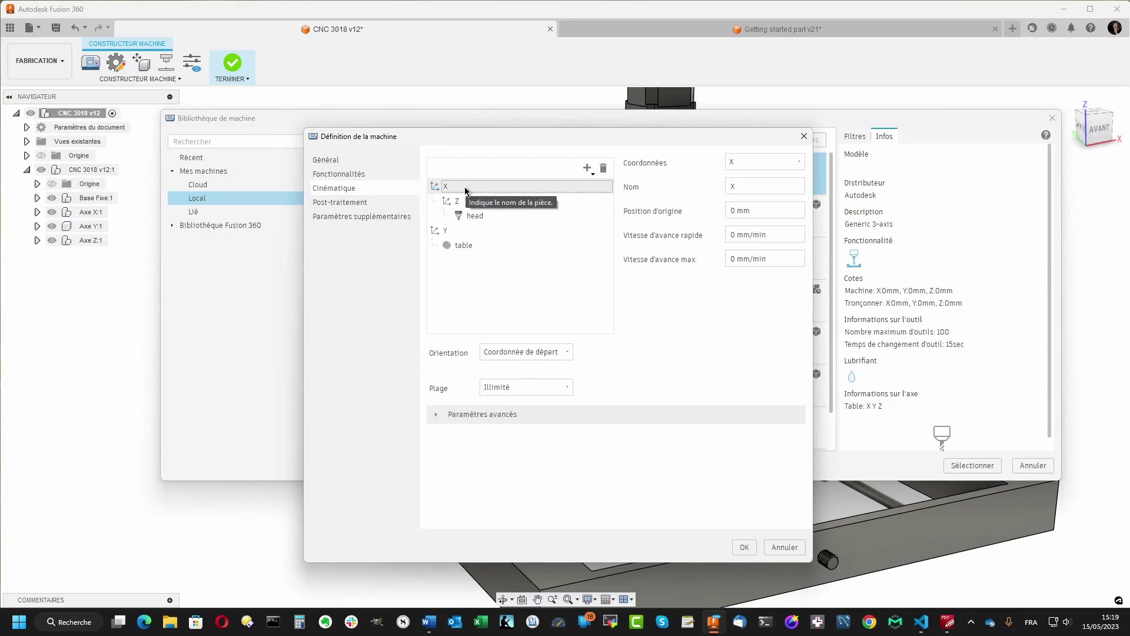
left_click(466, 189)
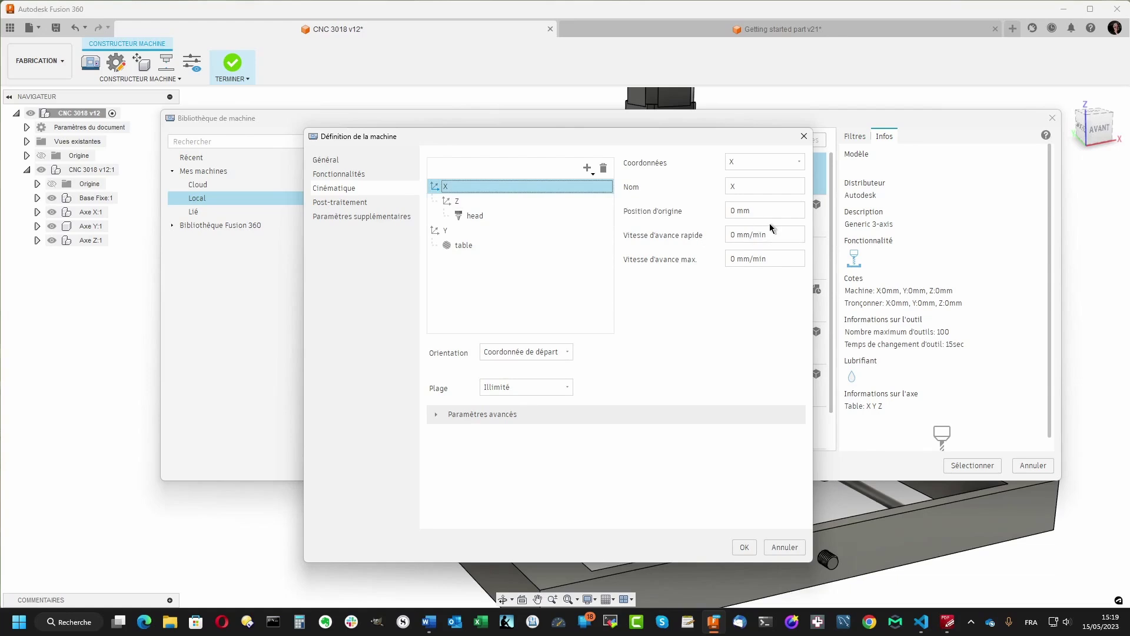
mouse_move(679, 140)
left_mouse_down()
mouse_move(628, 101)
mouse_move(612, 111)
mouse_move(658, 119)
left_mouse_up()
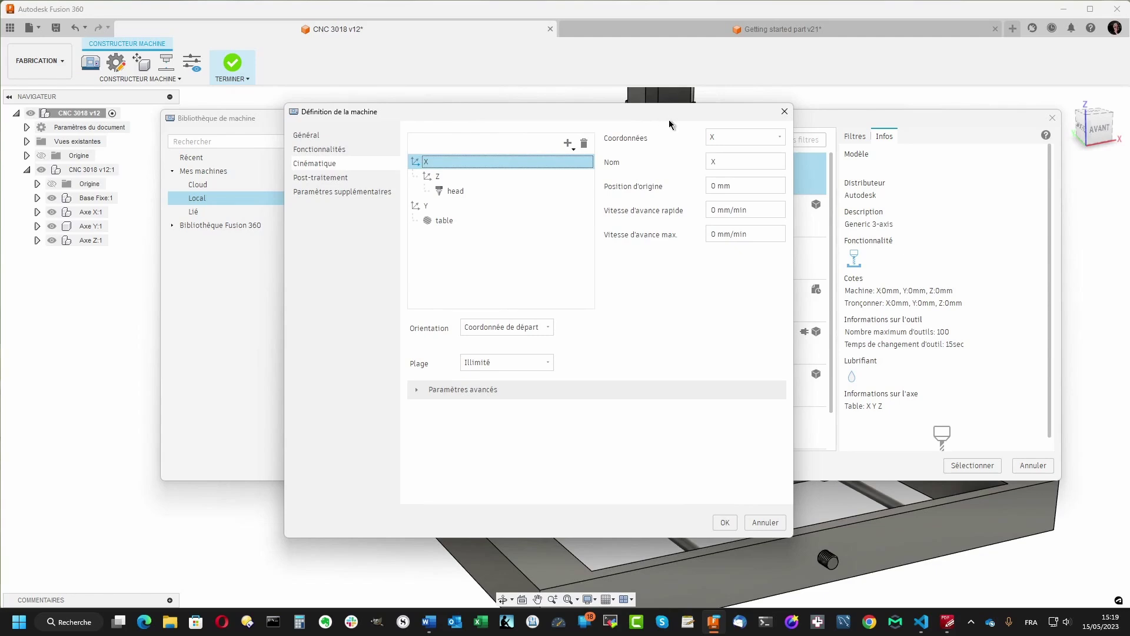
left_click(717, 186)
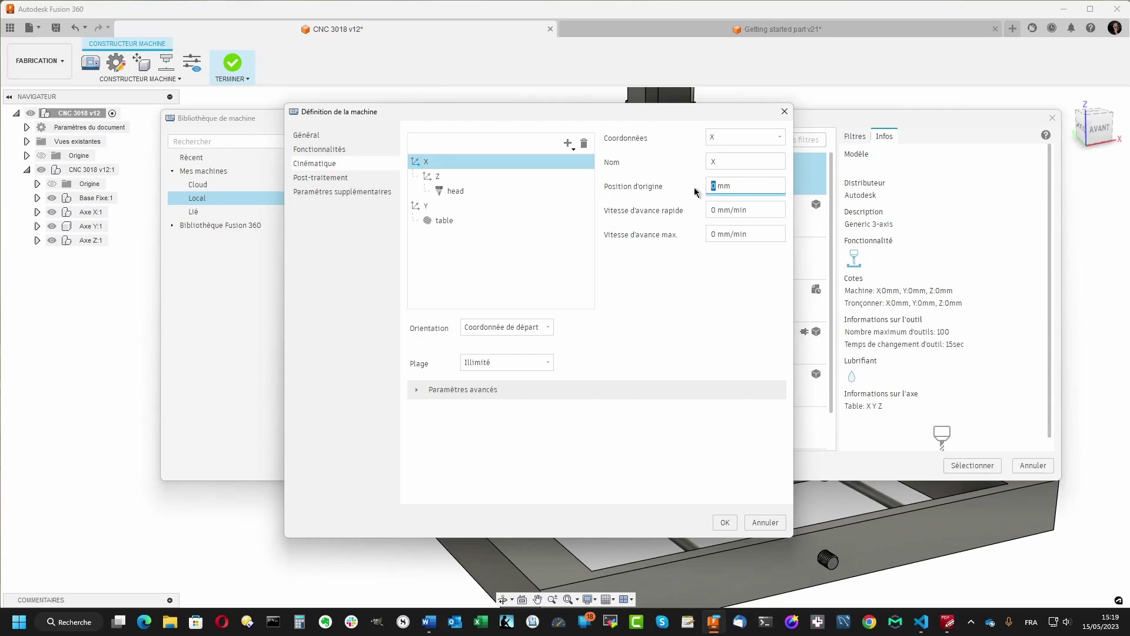
type("-150")
key("Tab")
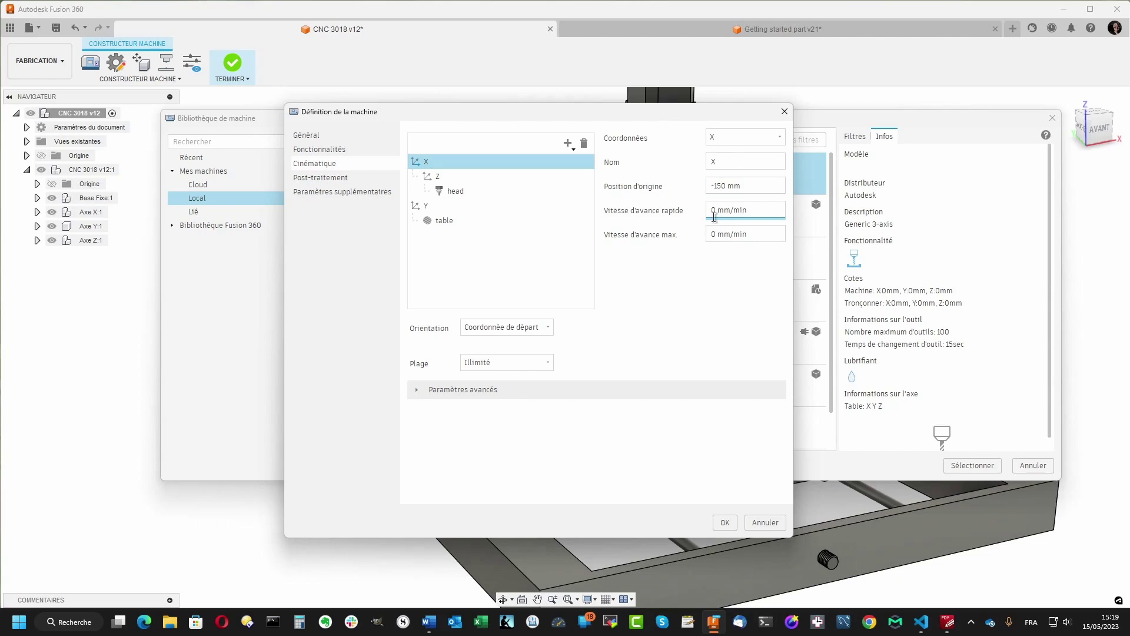
mouse_move(744, 209)
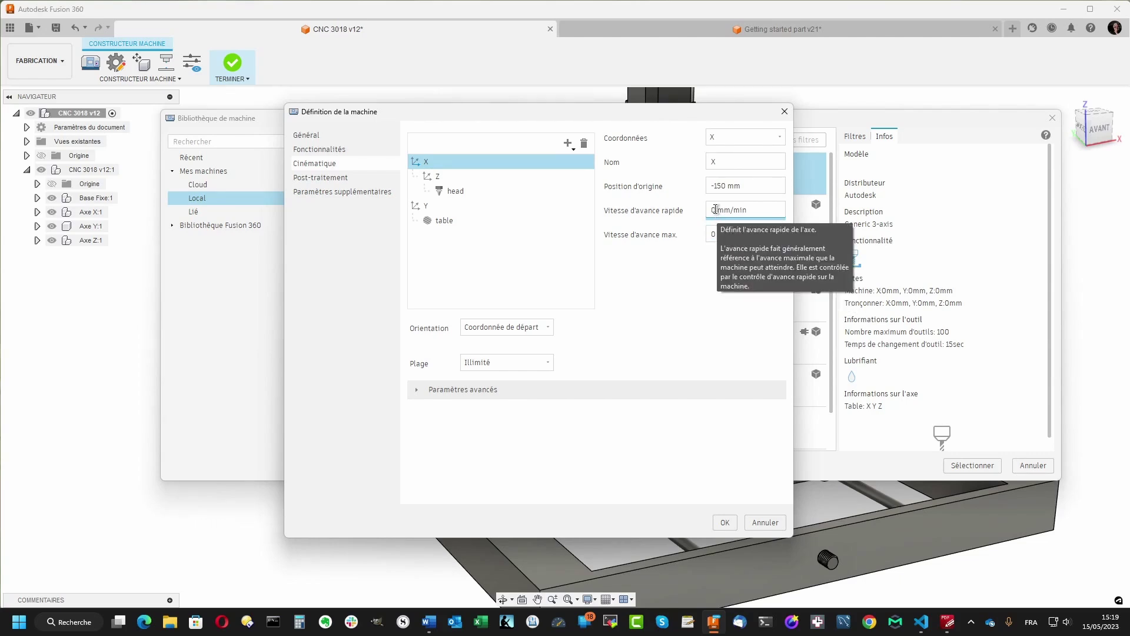
double_click(715, 209)
type("2500")
left_click(710, 236)
type("0")
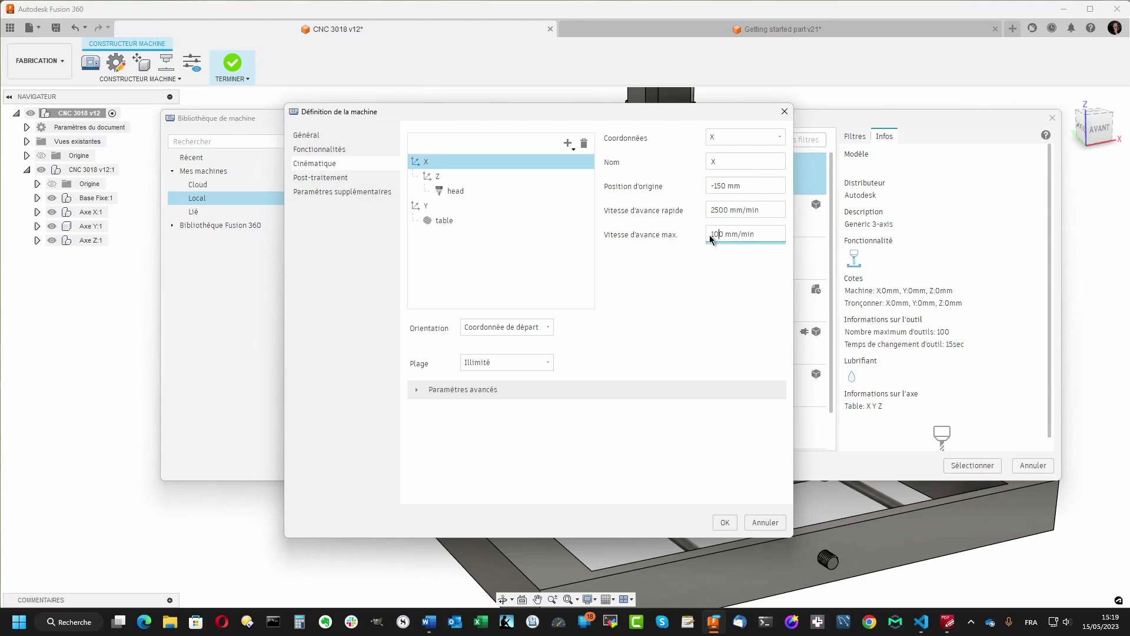
type("0")
Orient the X axis along X and limit its travel range to a 150 mm maximum
left_click(546, 328)
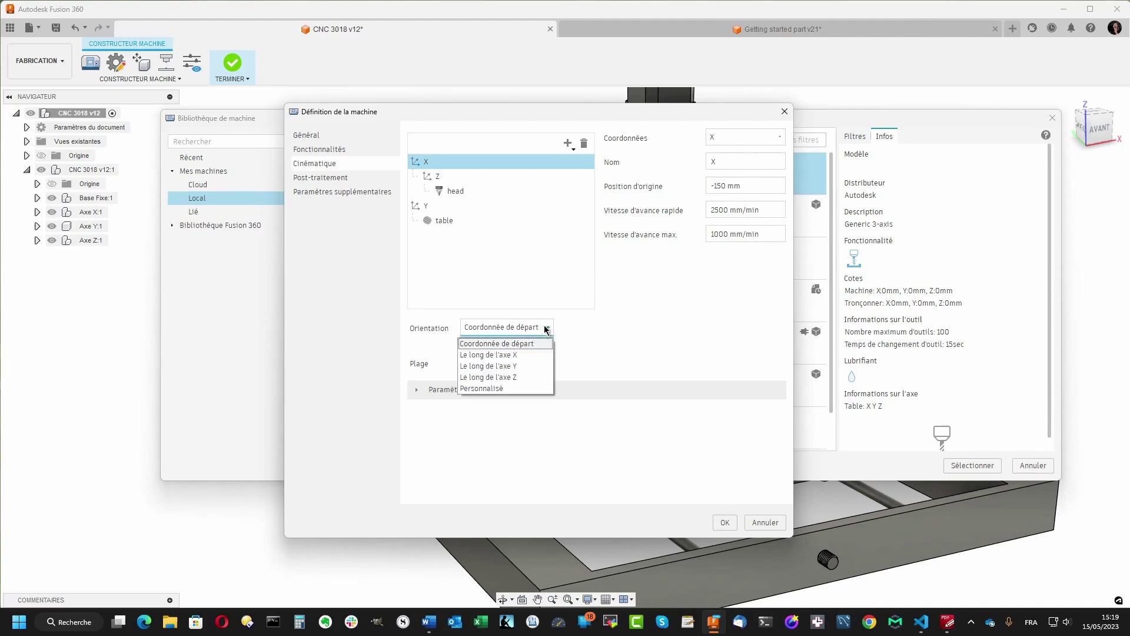
left_click(518, 355)
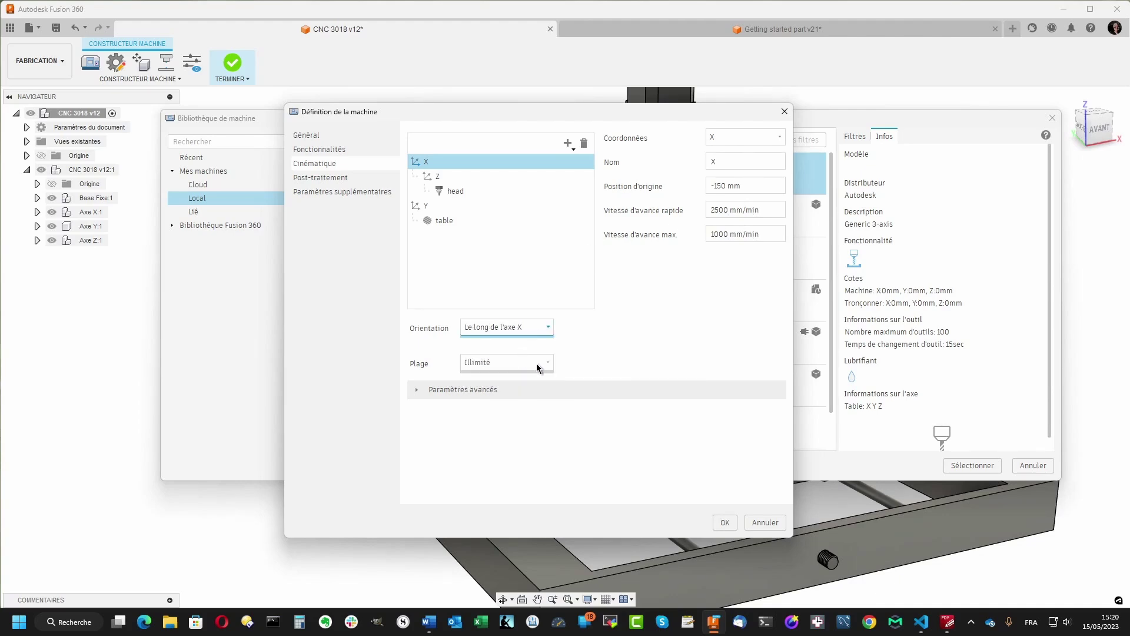
left_click(539, 365)
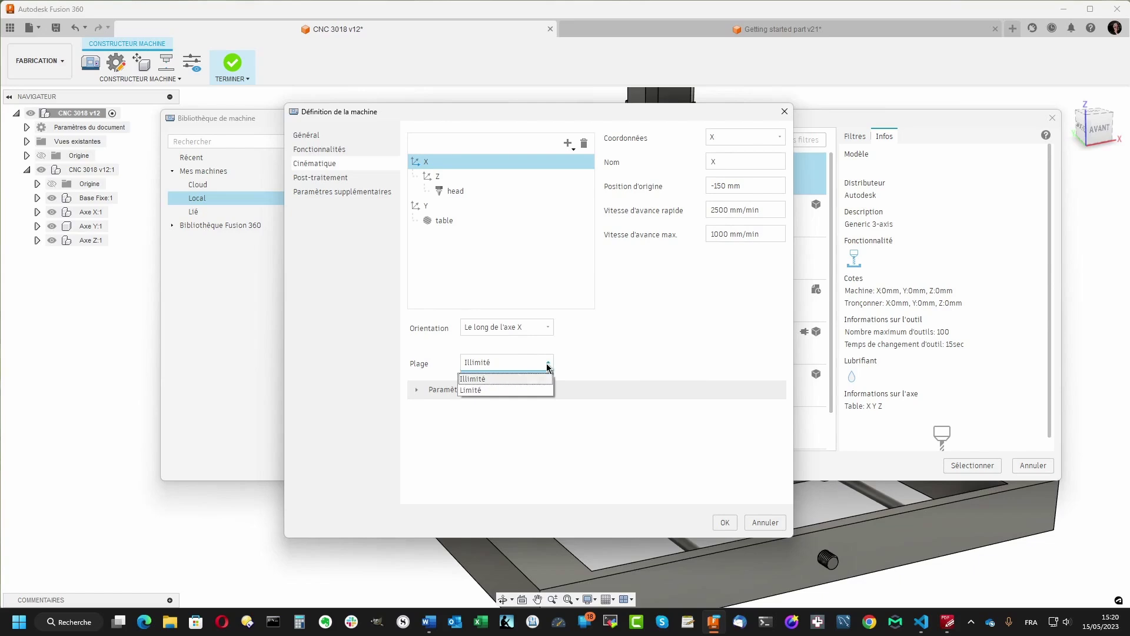
left_click(532, 390)
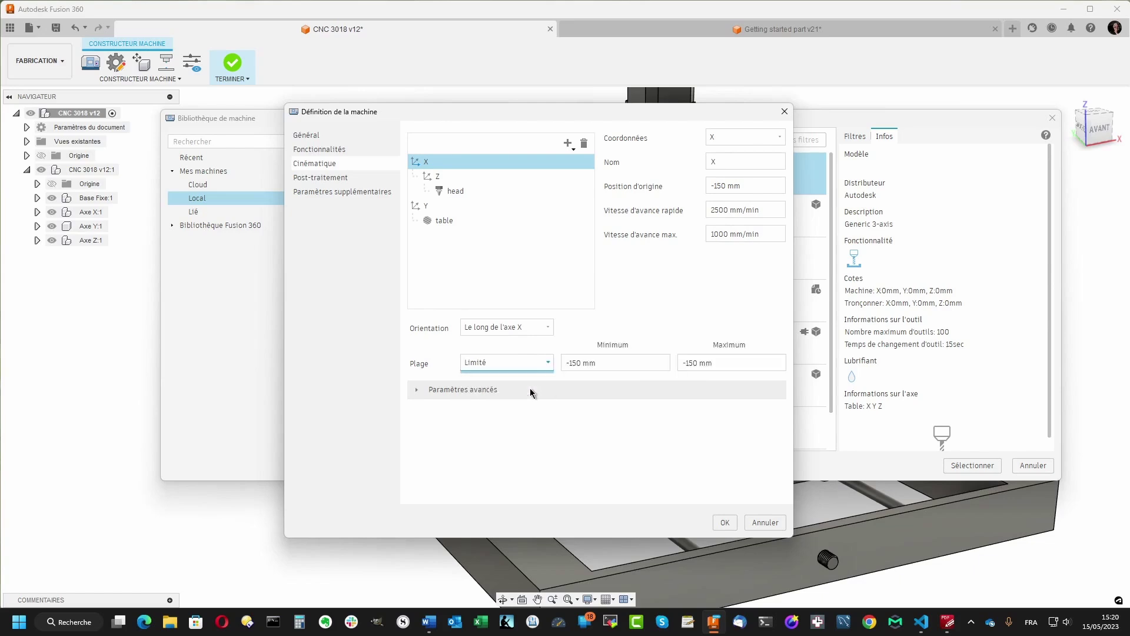
left_click(721, 360)
type("150")
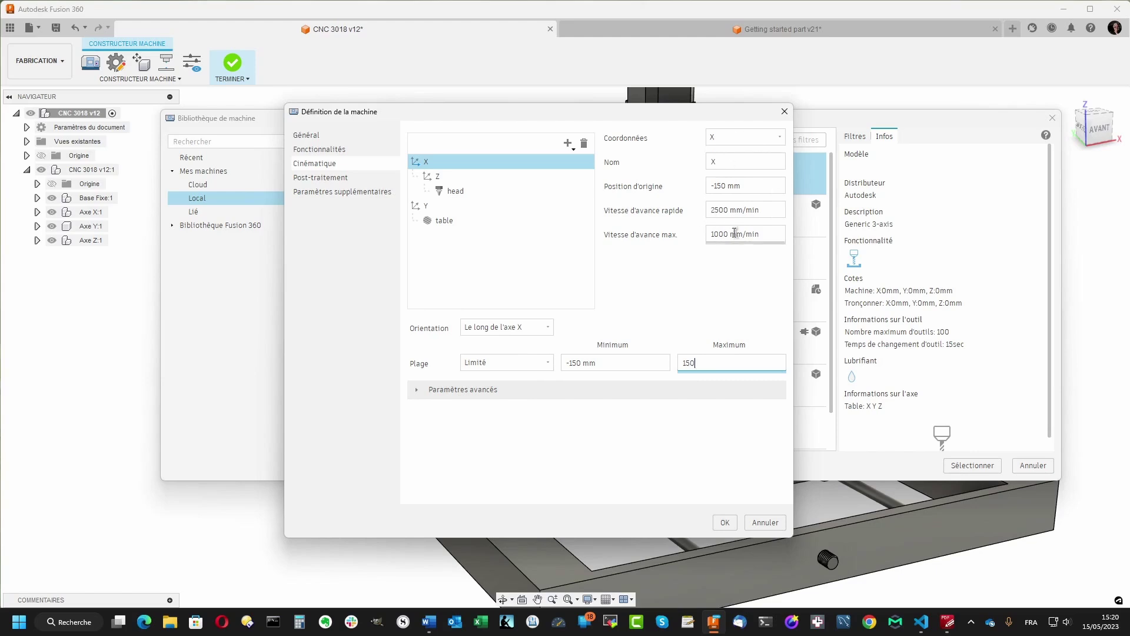
left_click(431, 176)
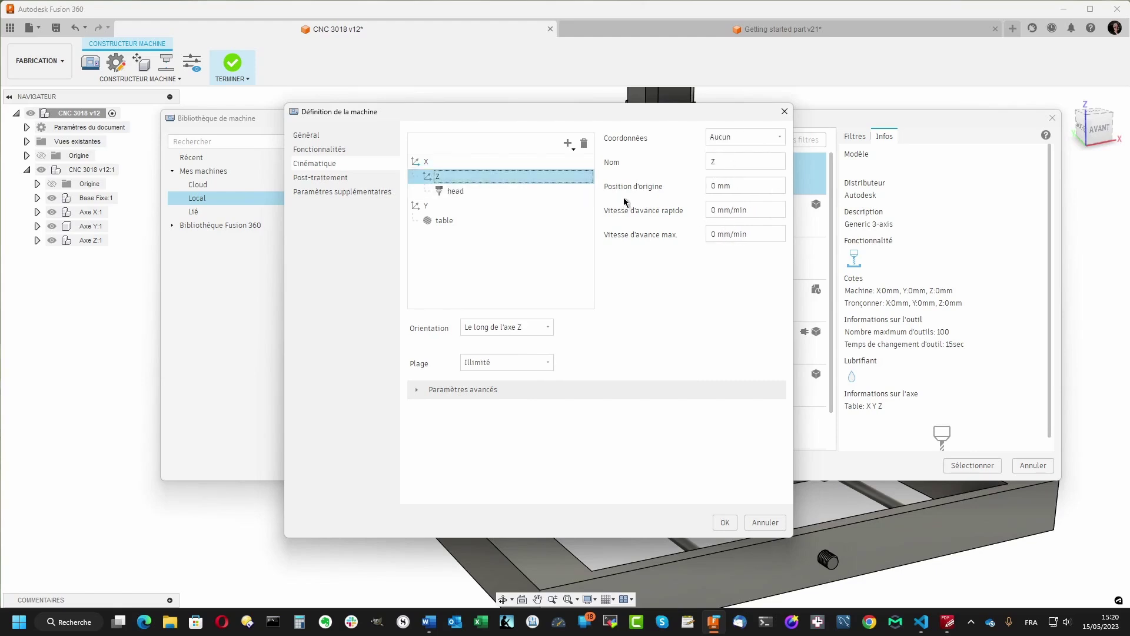
Set the Z axis home to 40 mm, rapid feed 1000 and max feed 600 mm/min
double_click(713, 185)
type("40")
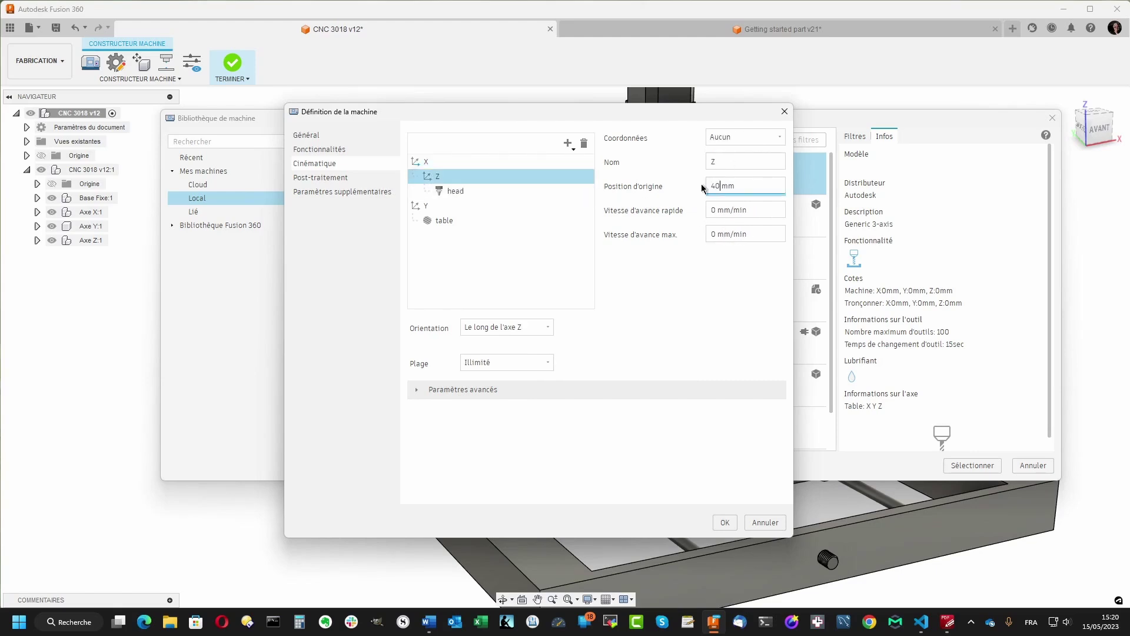
double_click(705, 210)
type("1000")
double_click(706, 234)
type("600")
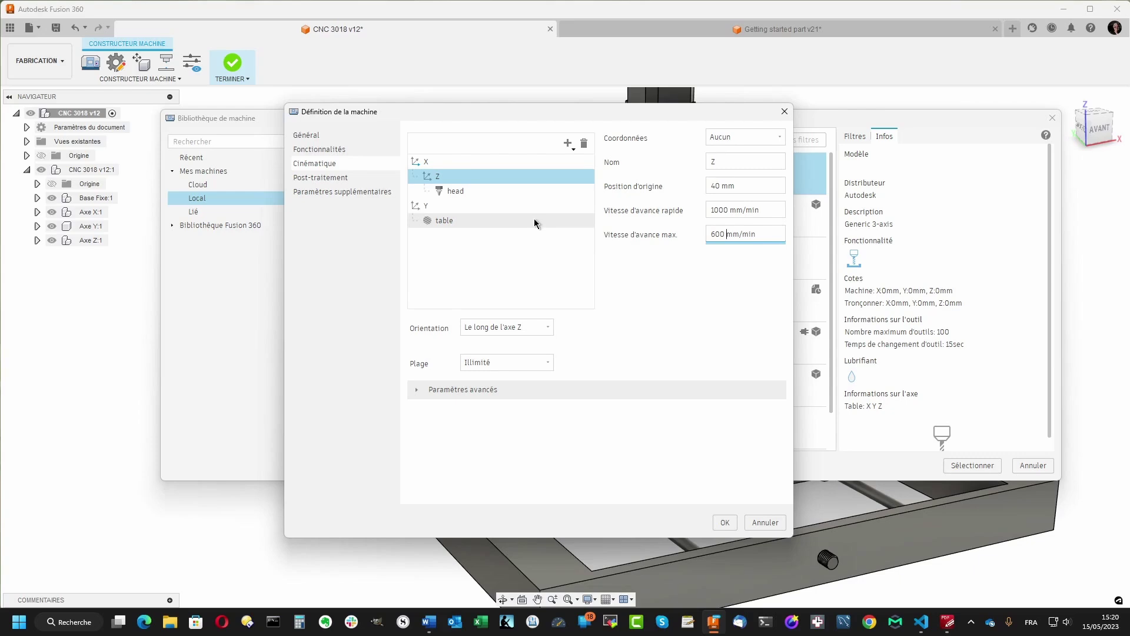
Keep the Z axis oriented along Z and make its travel range limited
left_click(545, 328)
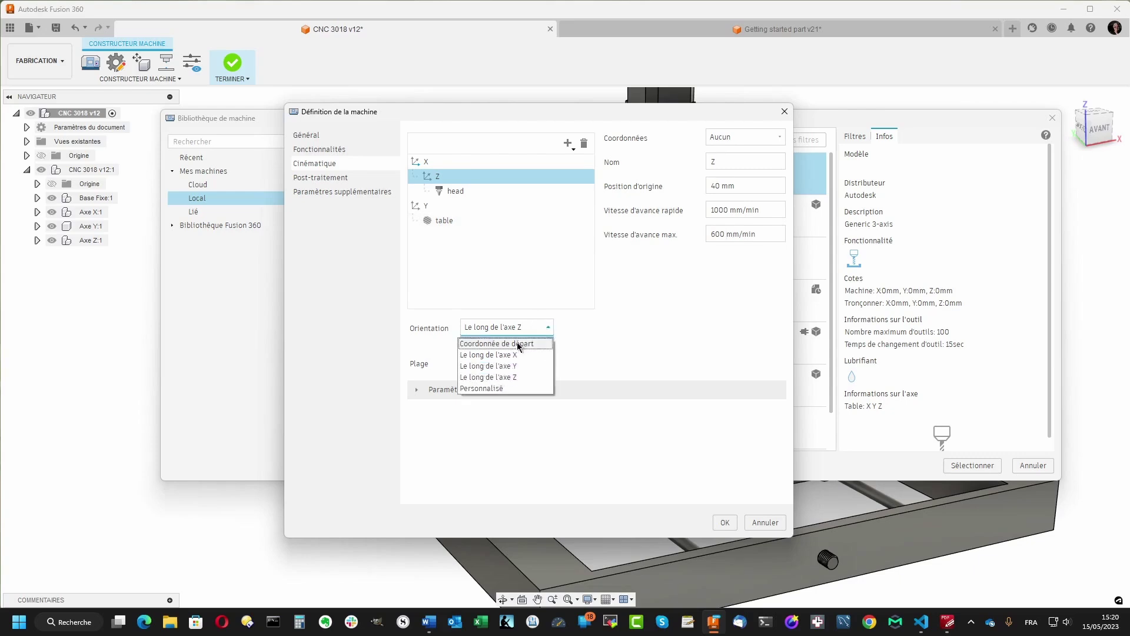
left_click(514, 376)
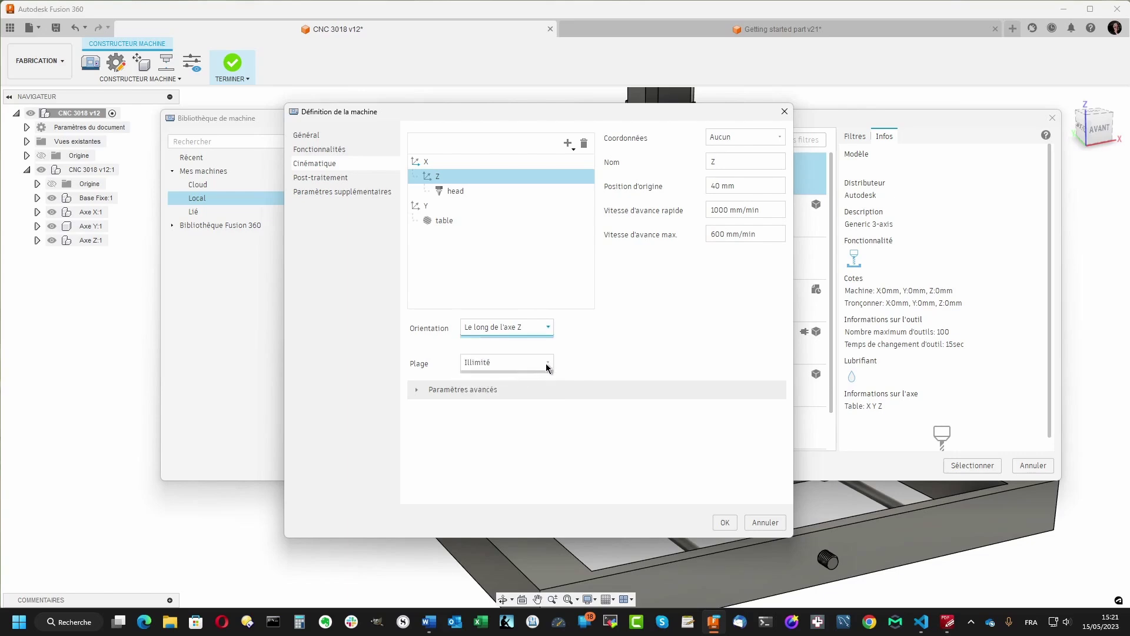
left_click(546, 362)
left_click(511, 391)
left_click_drag(594, 362, 554, 361)
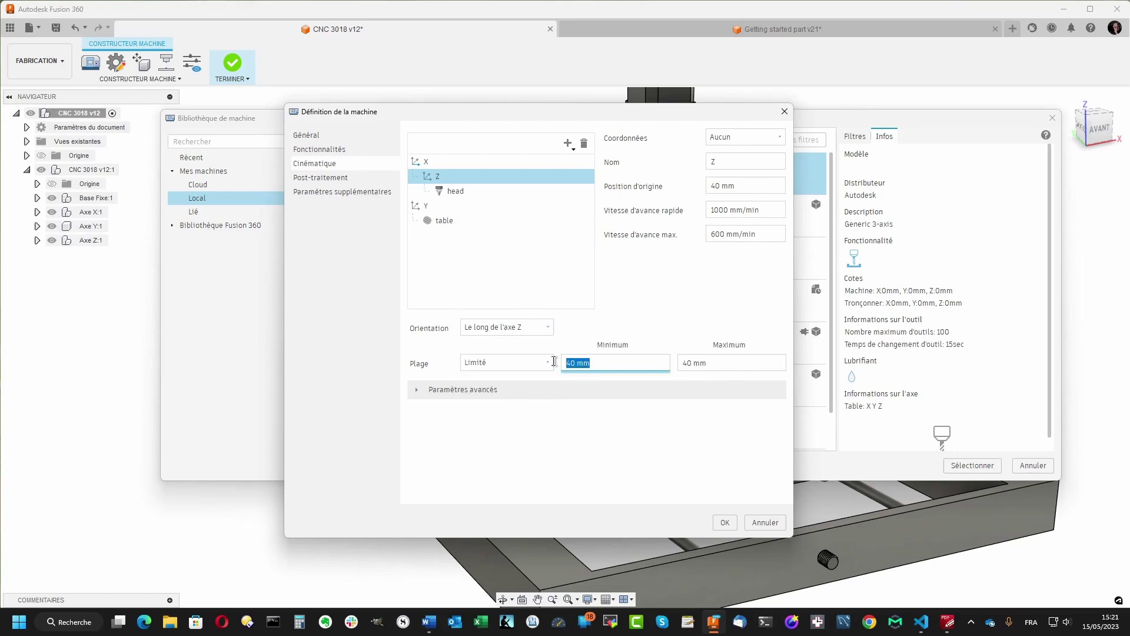
left_click(437, 207)
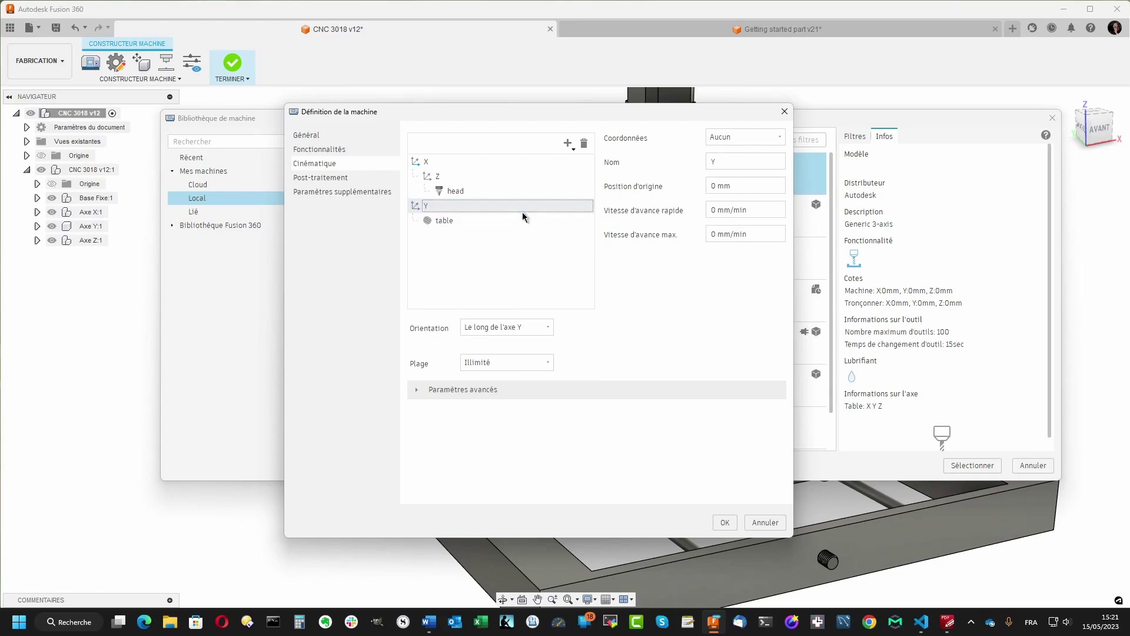
Set the Y axis home to -100 mm, rapid feed 1500 and max feed 1000 mm/min
left_click(723, 193)
type("-100")
key("Tab")
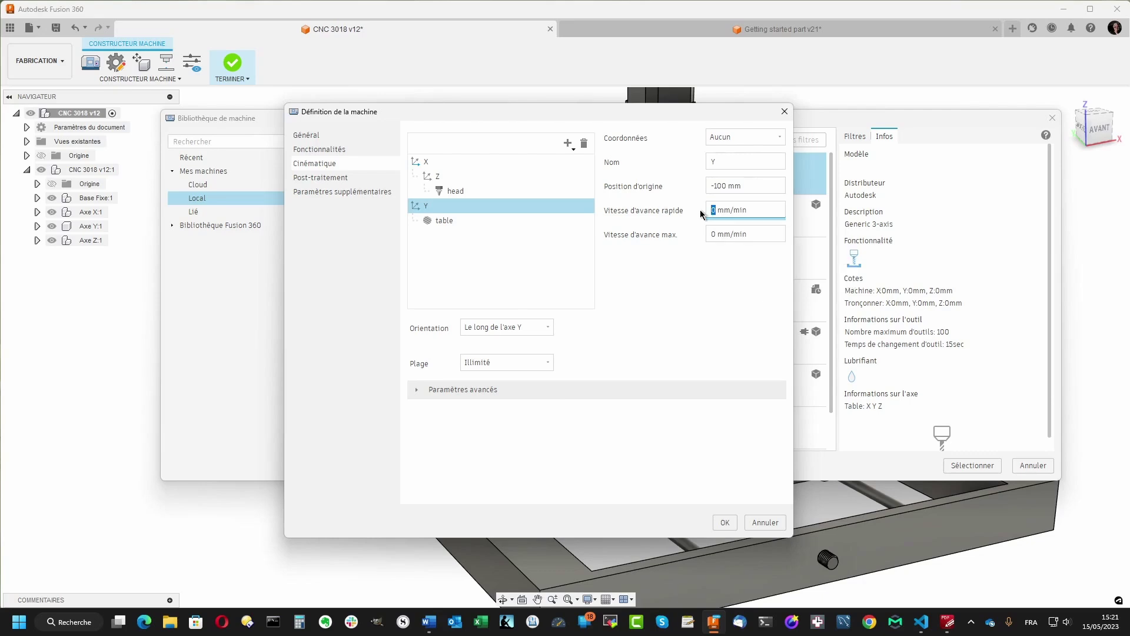
type("1500")
key("Tab")
type("1000")
Limit the Y travel range to an 80 mm maximum, save, and reopen Le Bear CNC 3018
key("Tab")
key("Tab")
key("Down")
key("Tab")
key("Tab")
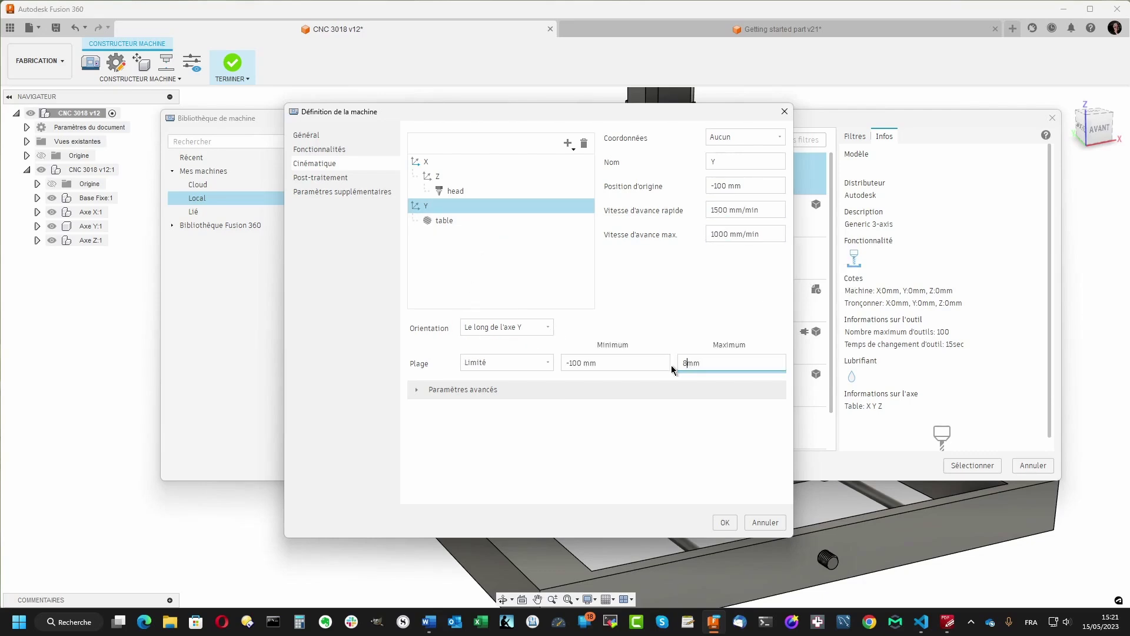
type("0")
left_click(724, 521)
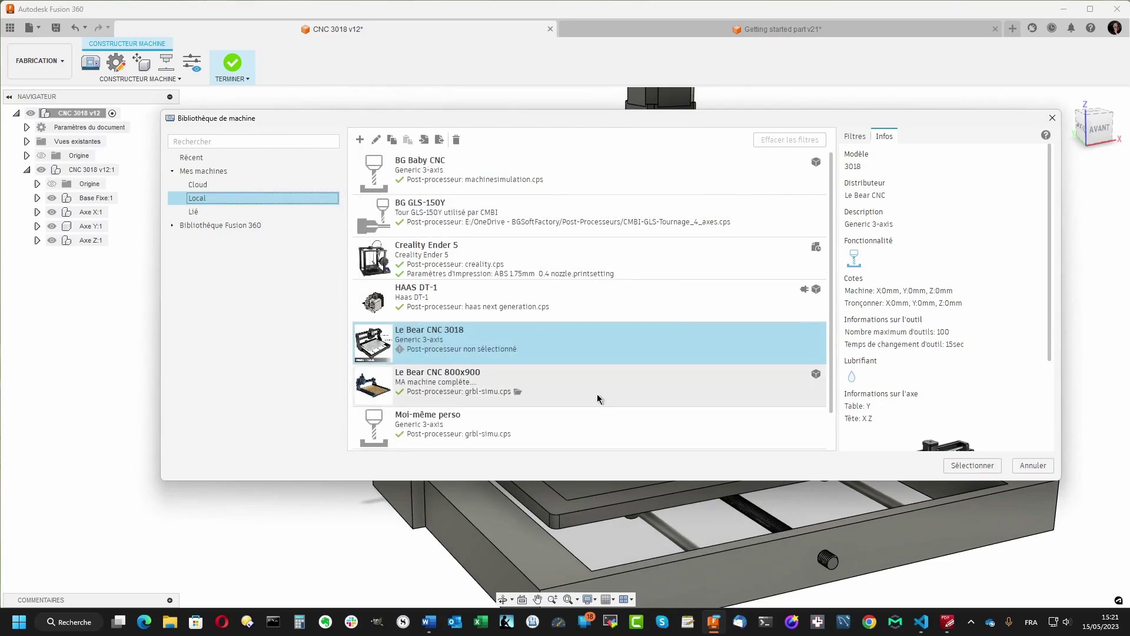
double_click(468, 344)
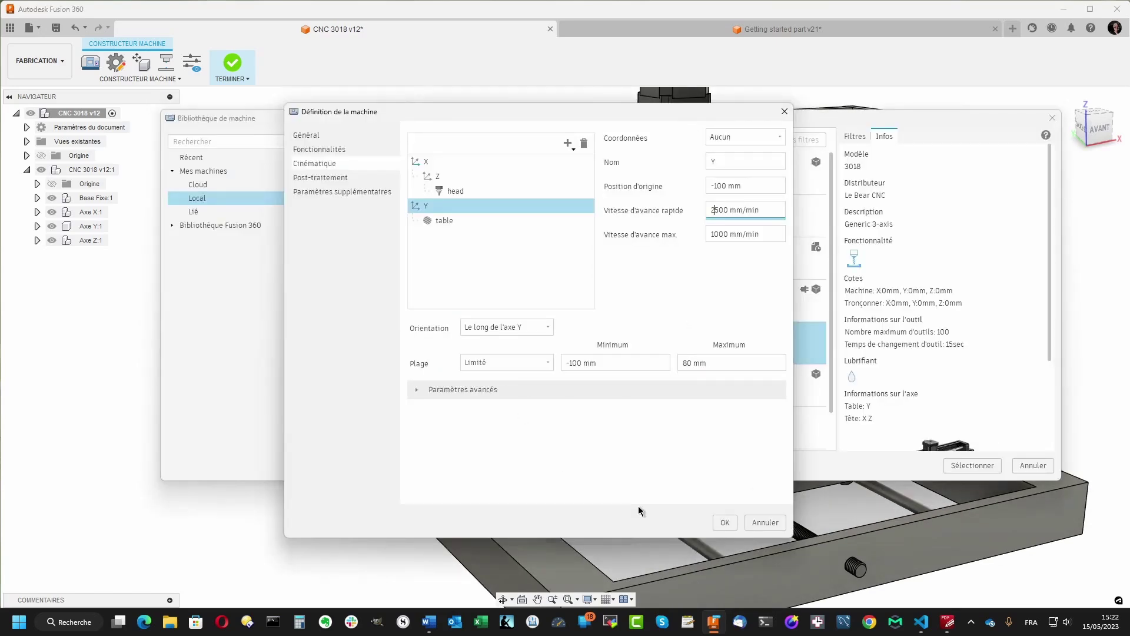
Show the Post-traitement page of the reopened 3018 machine definition
left_click(333, 179)
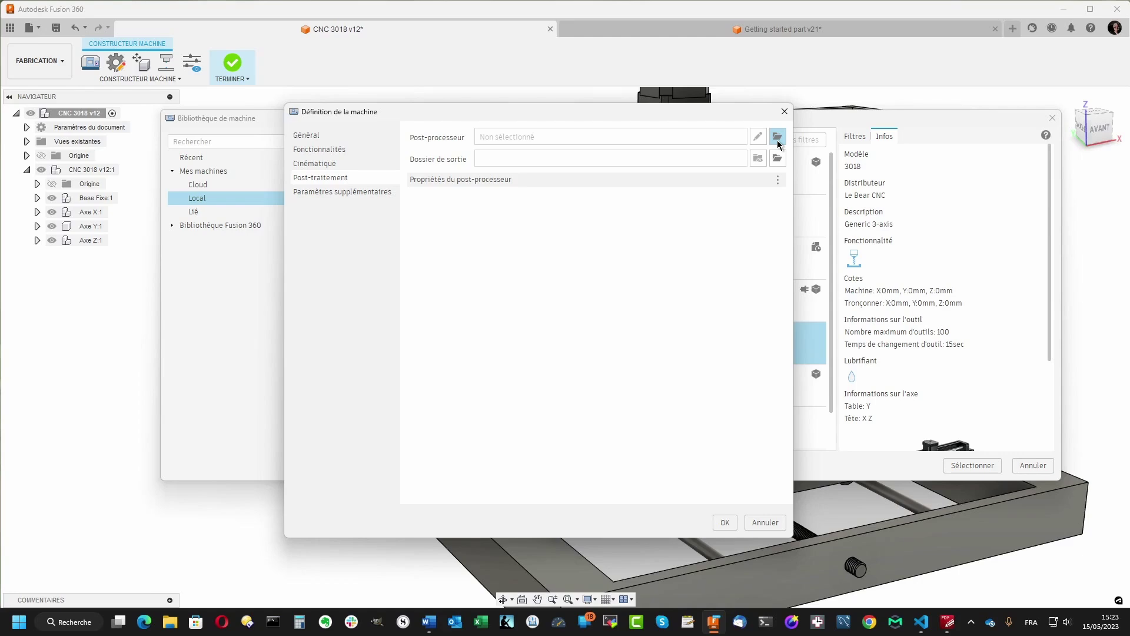
Choose grbl-simu.cps from the local post-processor library as the machine's post-processor
left_click(777, 137)
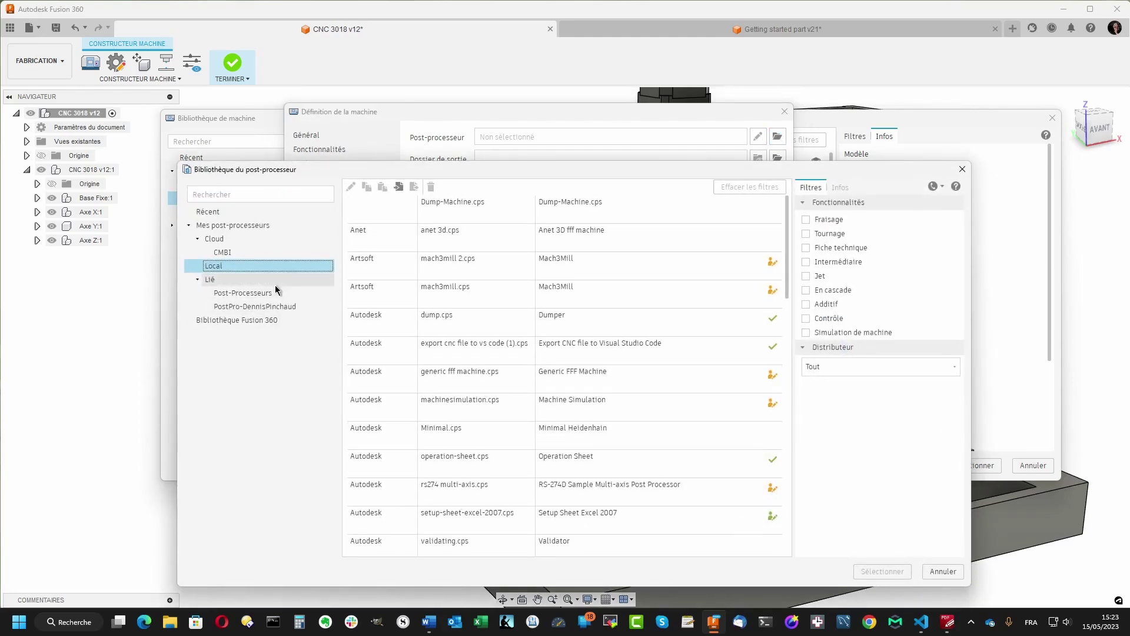
scroll(770, 354, "down", 3)
left_click(469, 488)
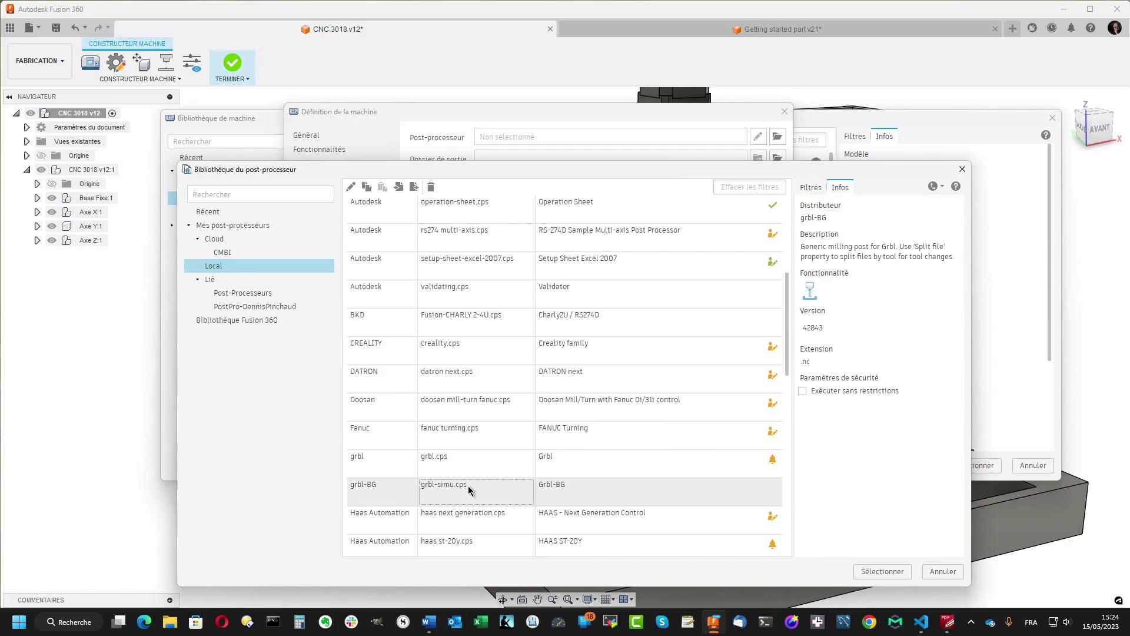
left_click(880, 573)
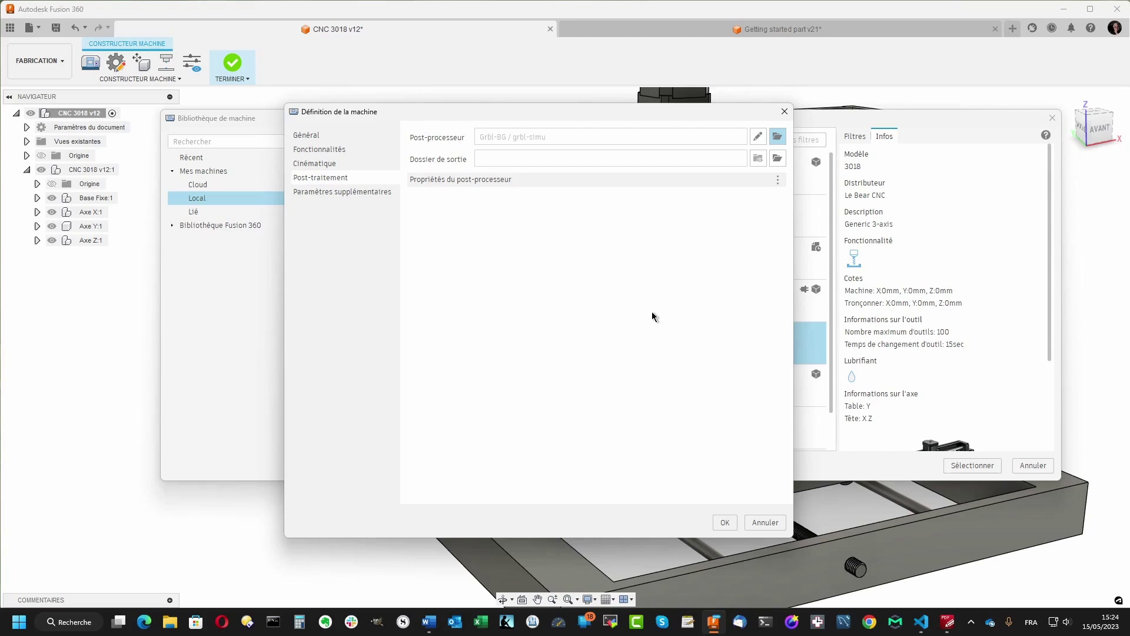
Set the GCode folder under Le Bear CNC as the output folder and close the definition
left_click(777, 158)
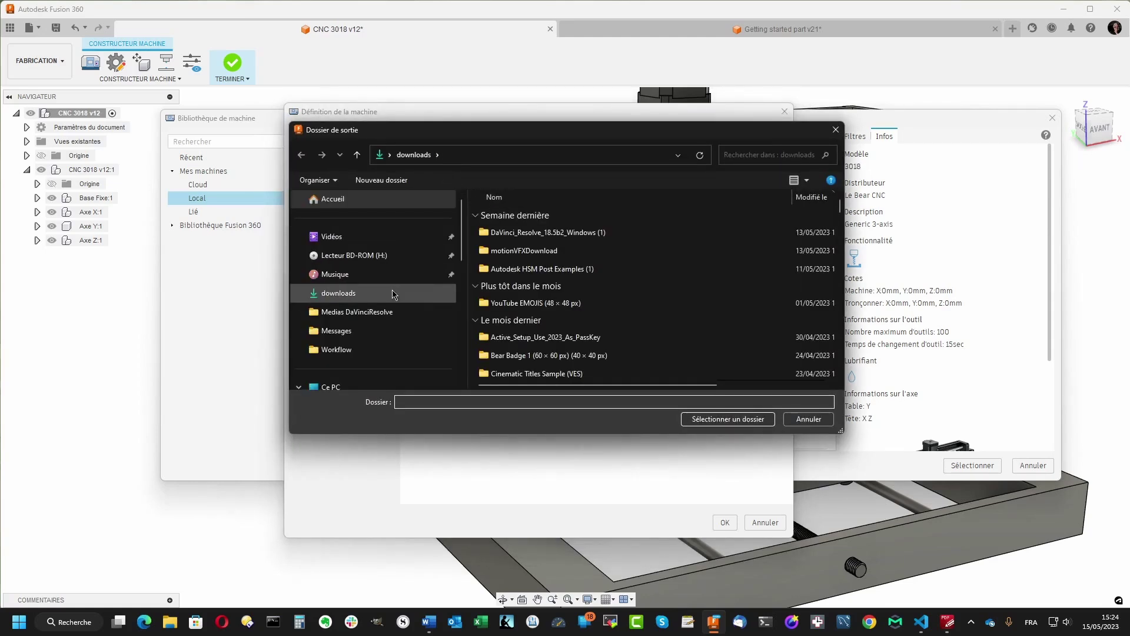
scroll(424, 312, "down", 3)
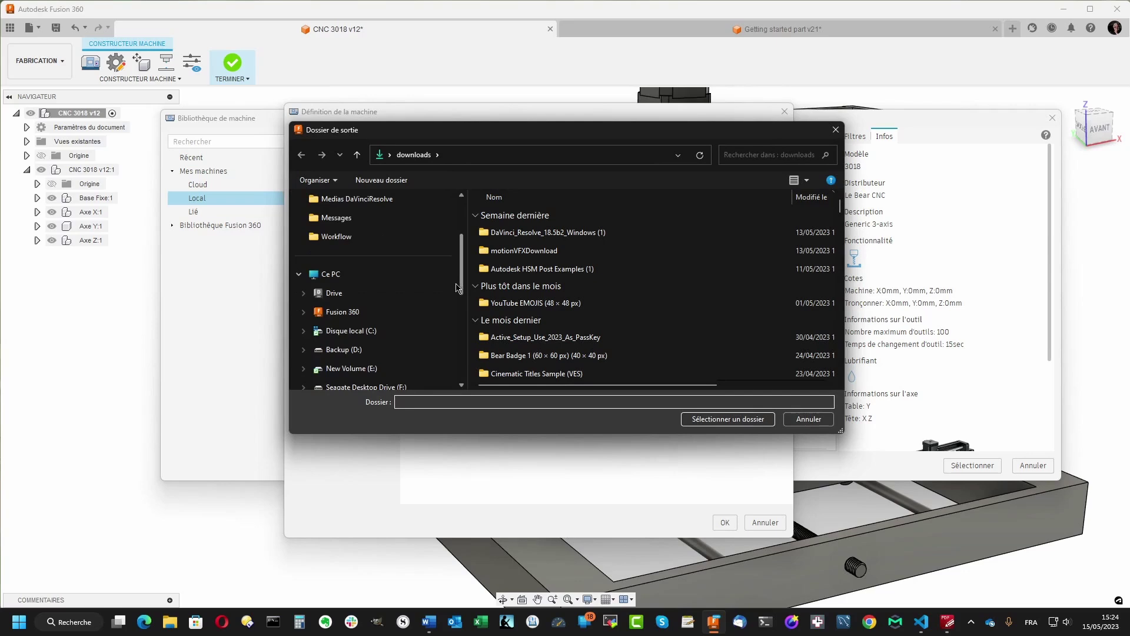
left_click(483, 224)
left_click(717, 418)
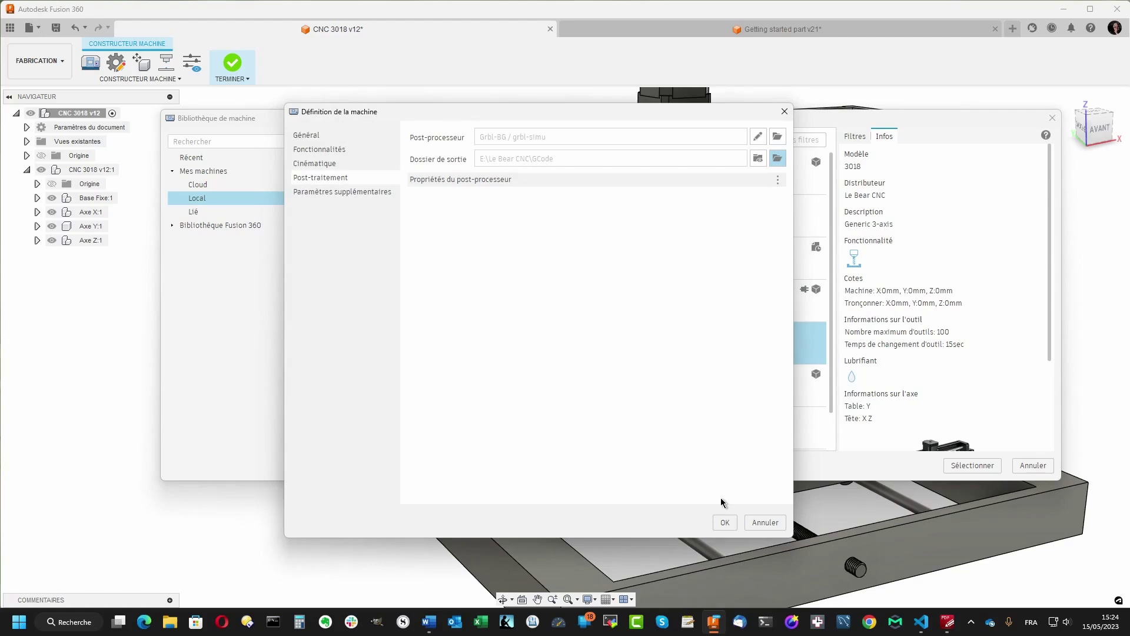
left_click(724, 522)
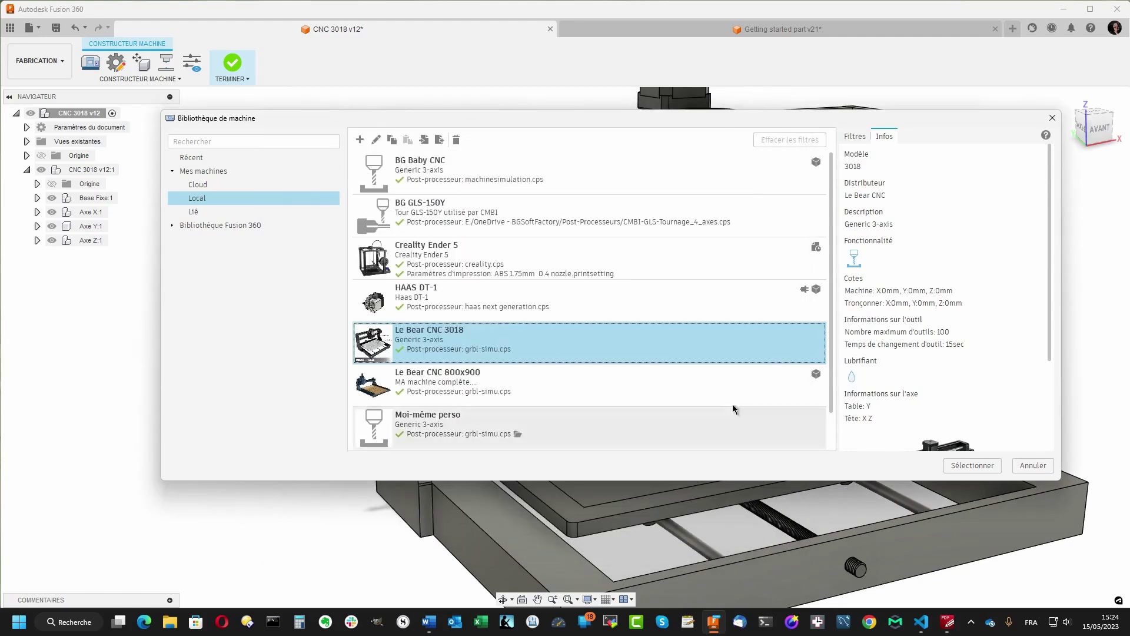
Select the Le Bear CNC 3018 machine and confirm its kinematics unchanged: X and Z on the head, Y on the table
double_click(592, 334)
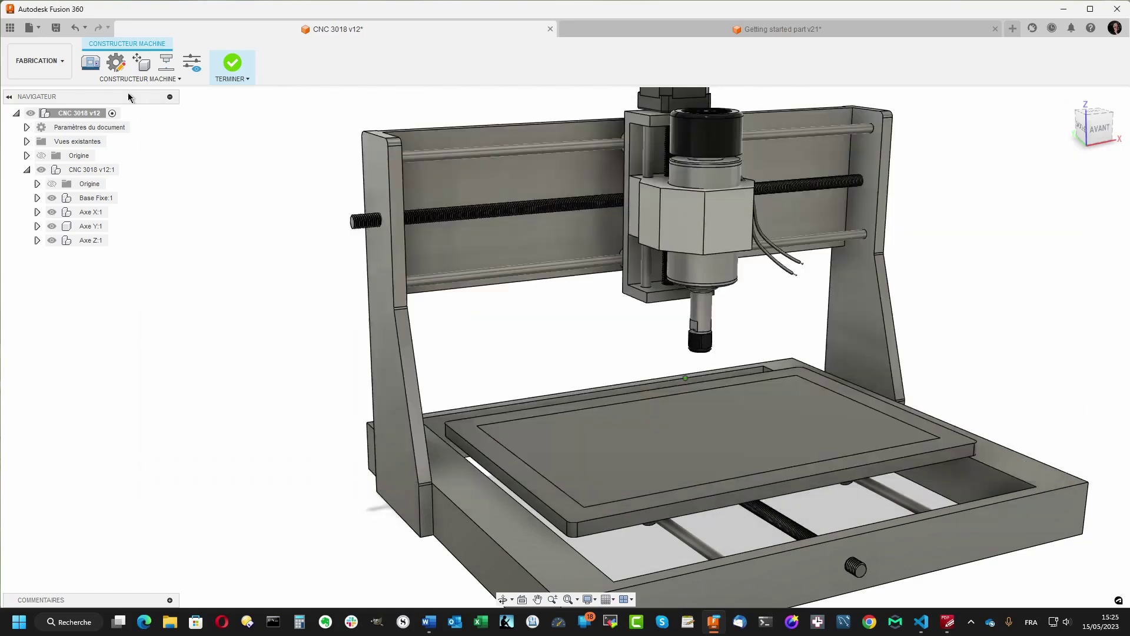
left_click(116, 63)
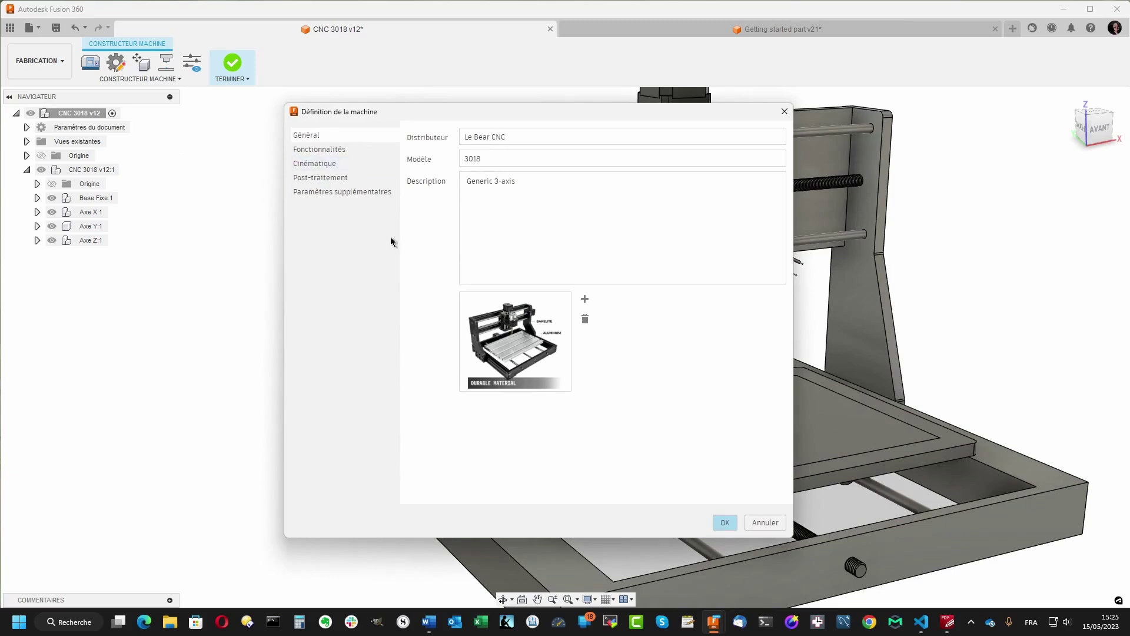
left_click(314, 163)
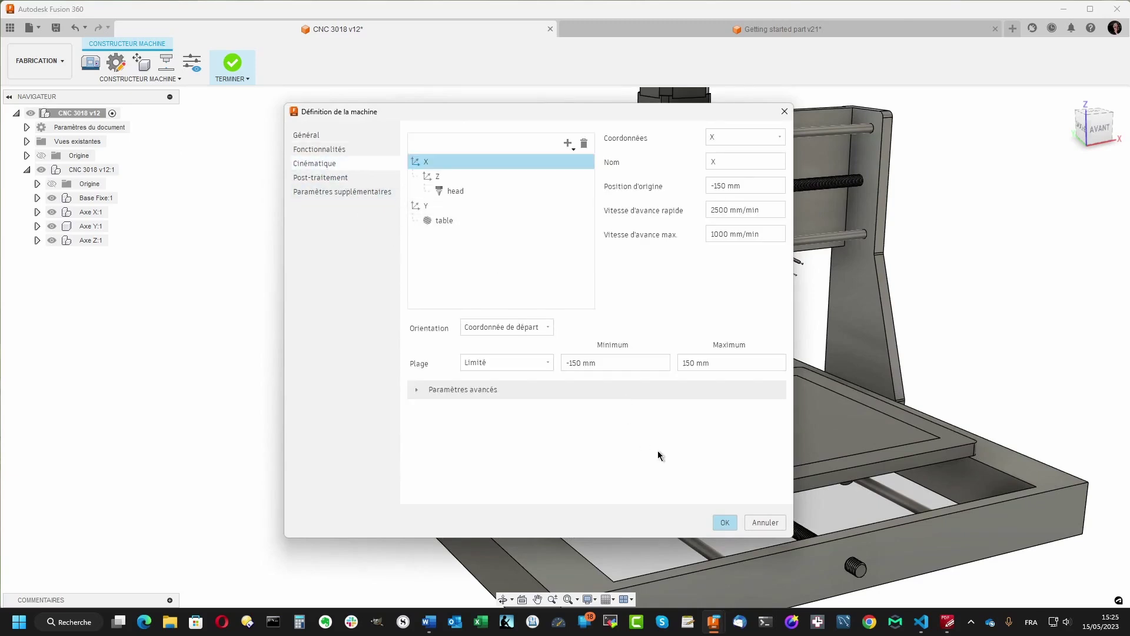
left_click(722, 522)
left_click(146, 80)
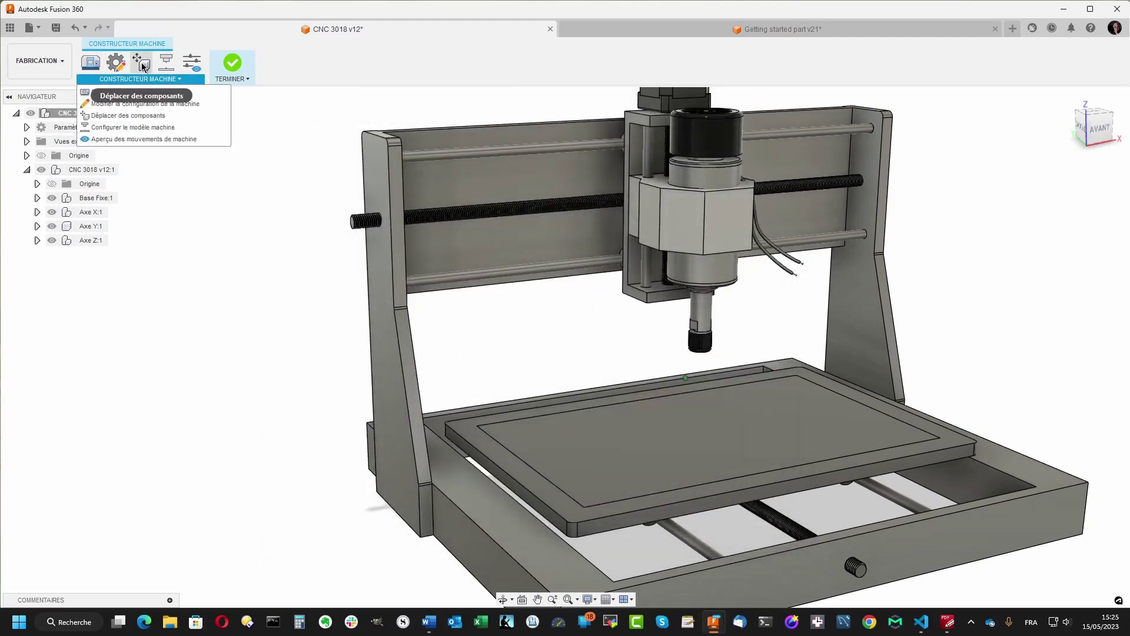
mouse_move(166, 62)
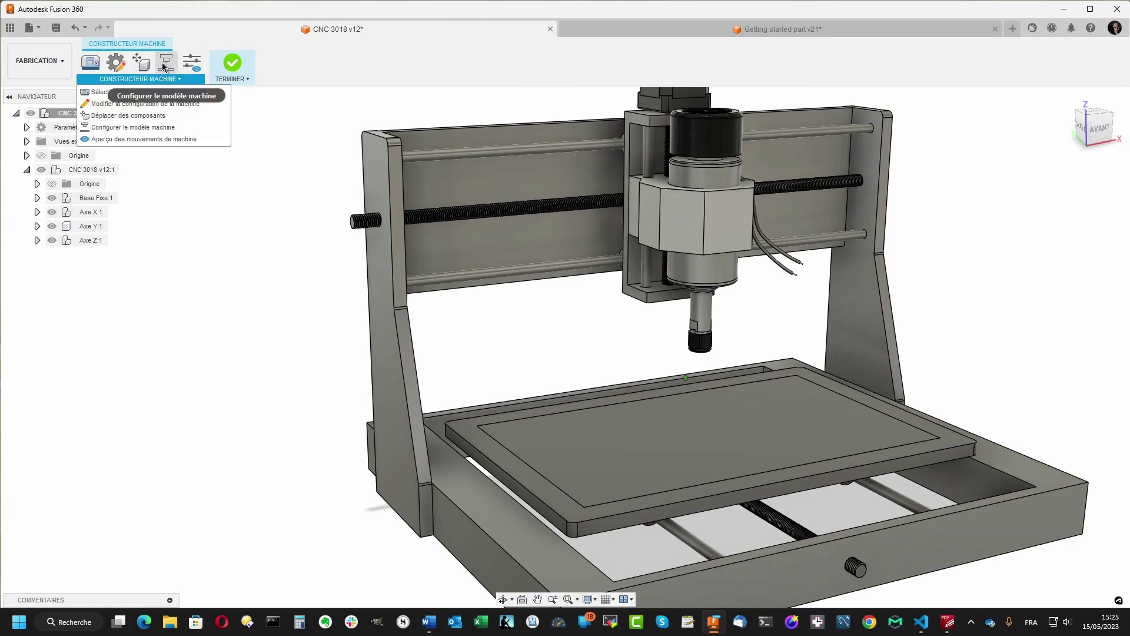
Attach the tool to the spindle collet face and the workpiece to the table's top face
left_click(163, 64)
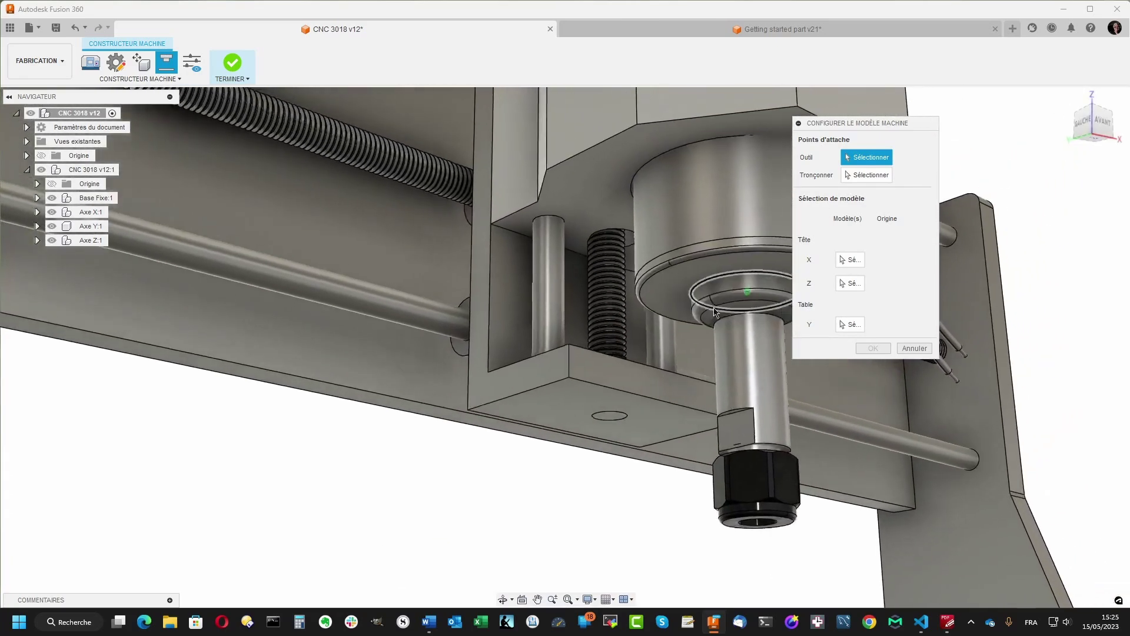
left_click(713, 312)
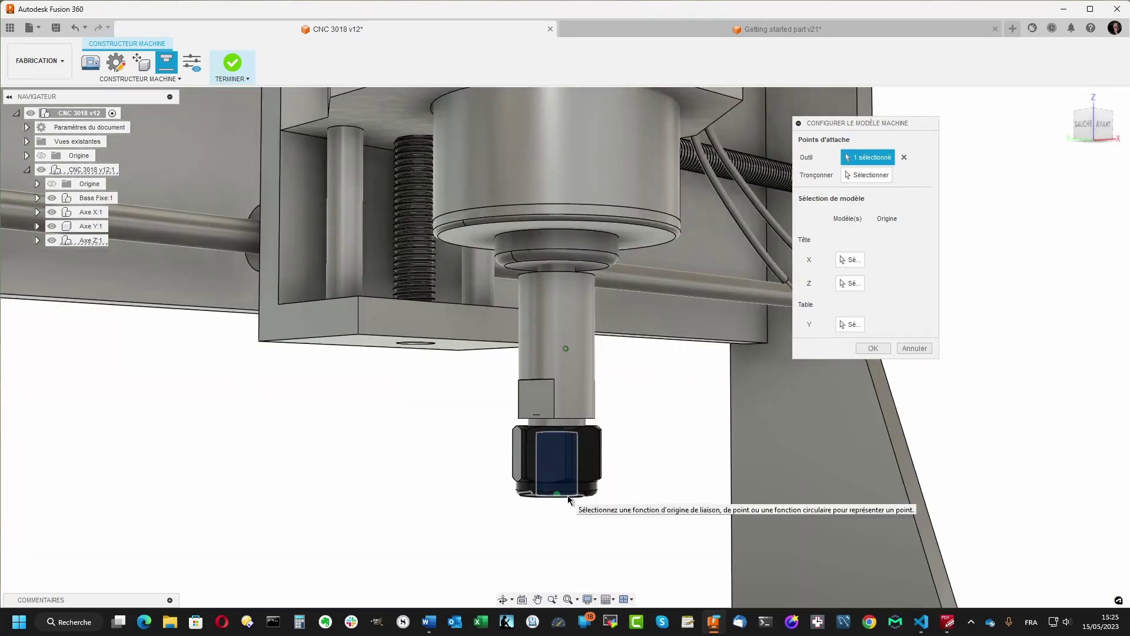
middle_click_drag(572, 467, 576, 464, "shift")
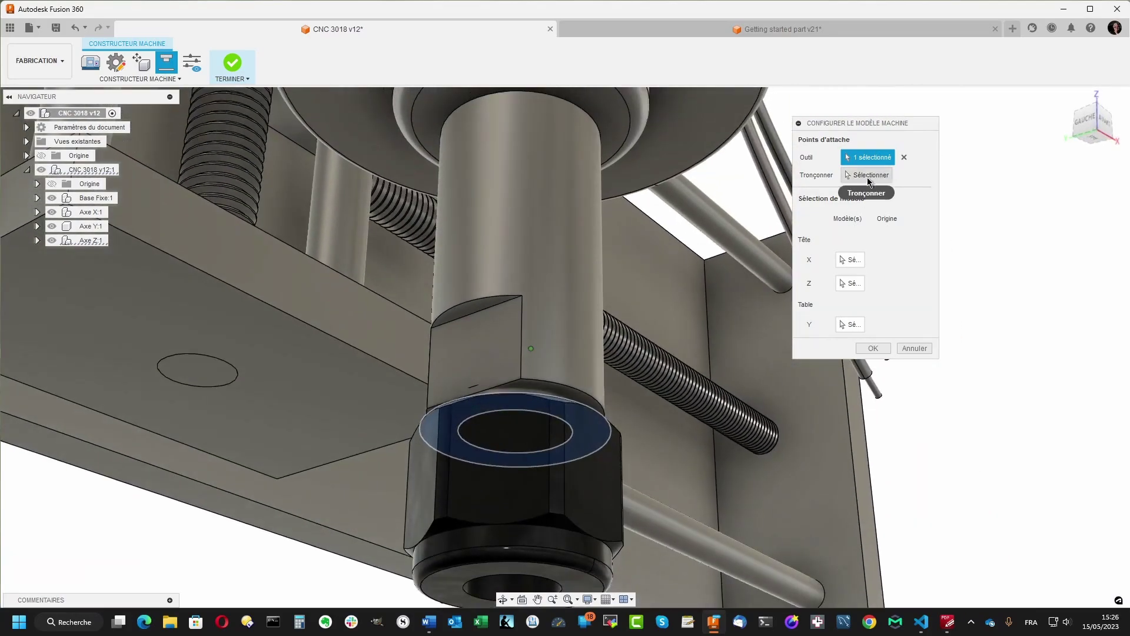
left_click(868, 175)
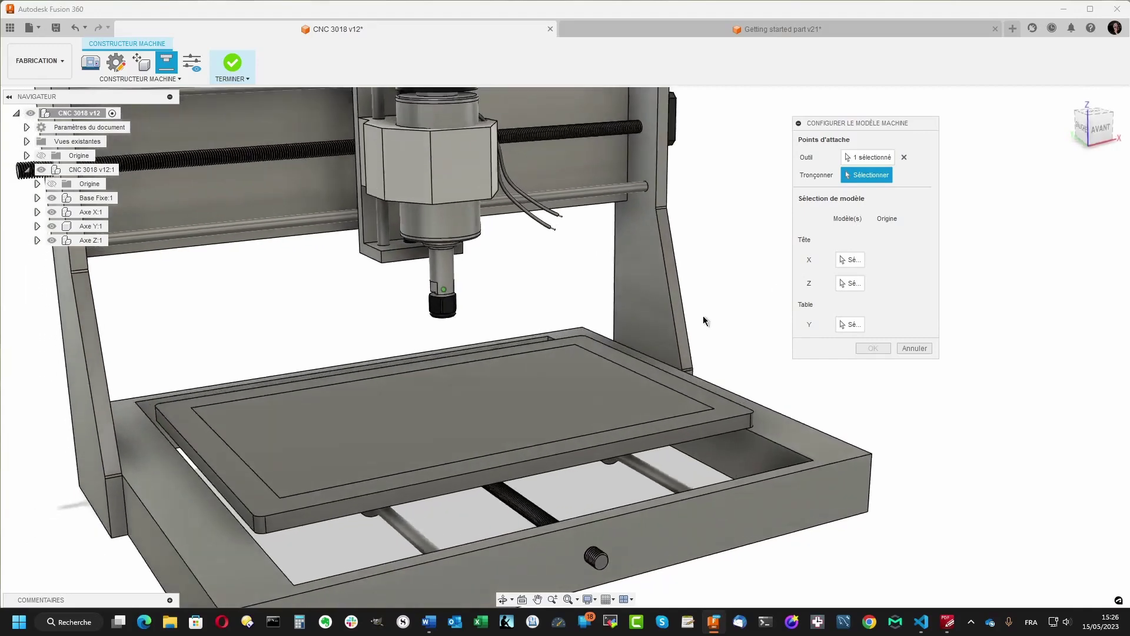
left_click(458, 404)
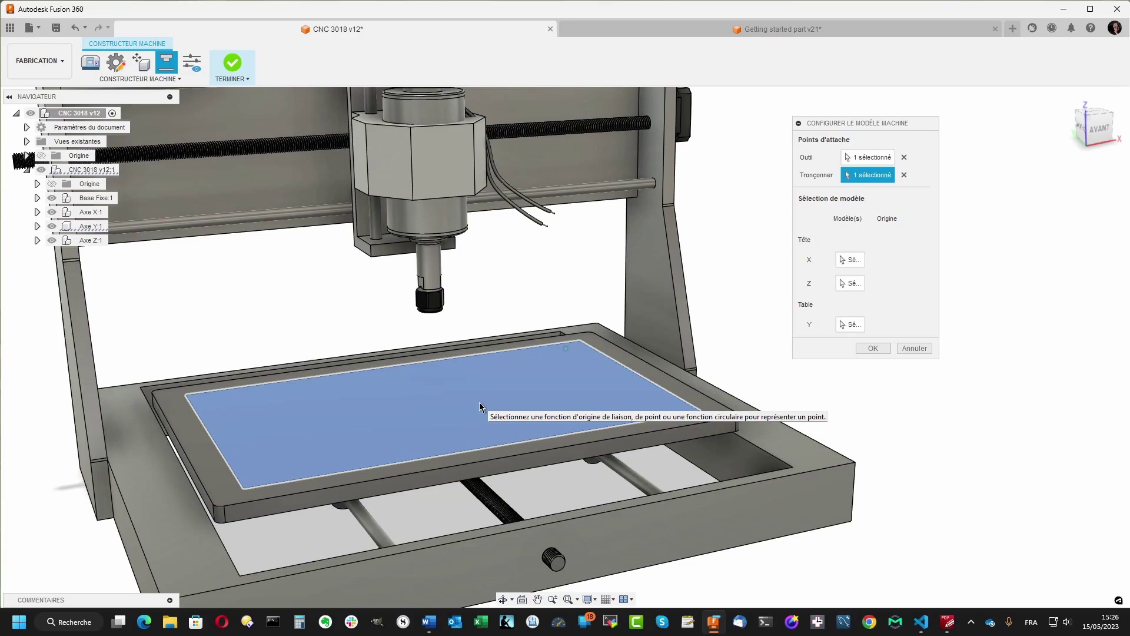
middle_click_drag(479, 407, 677, 294, "shift")
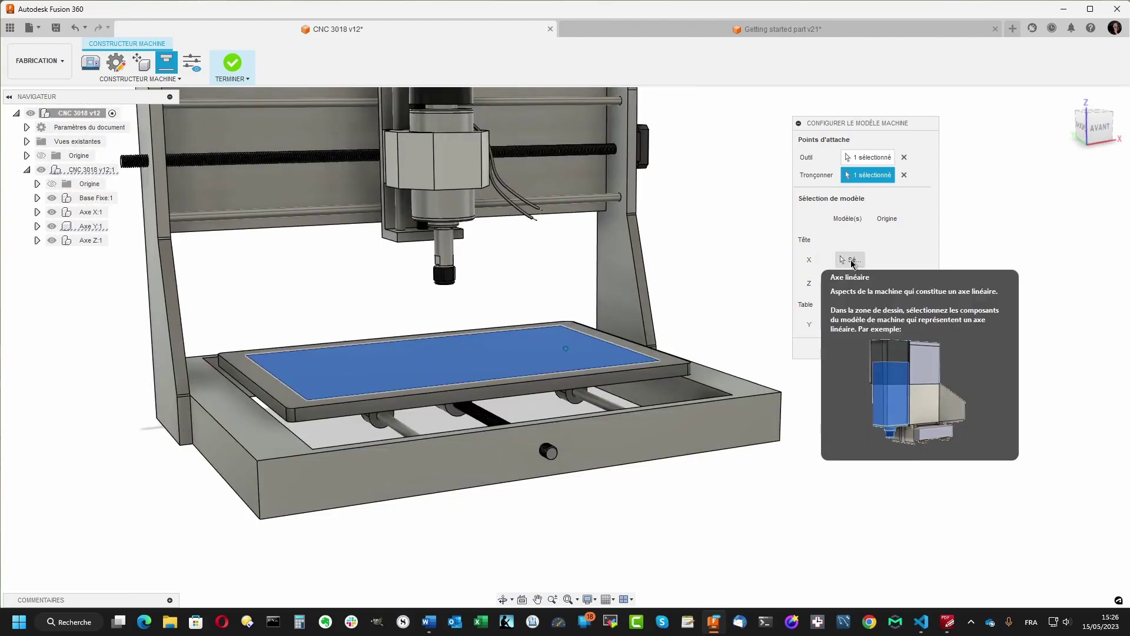
left_click(851, 260)
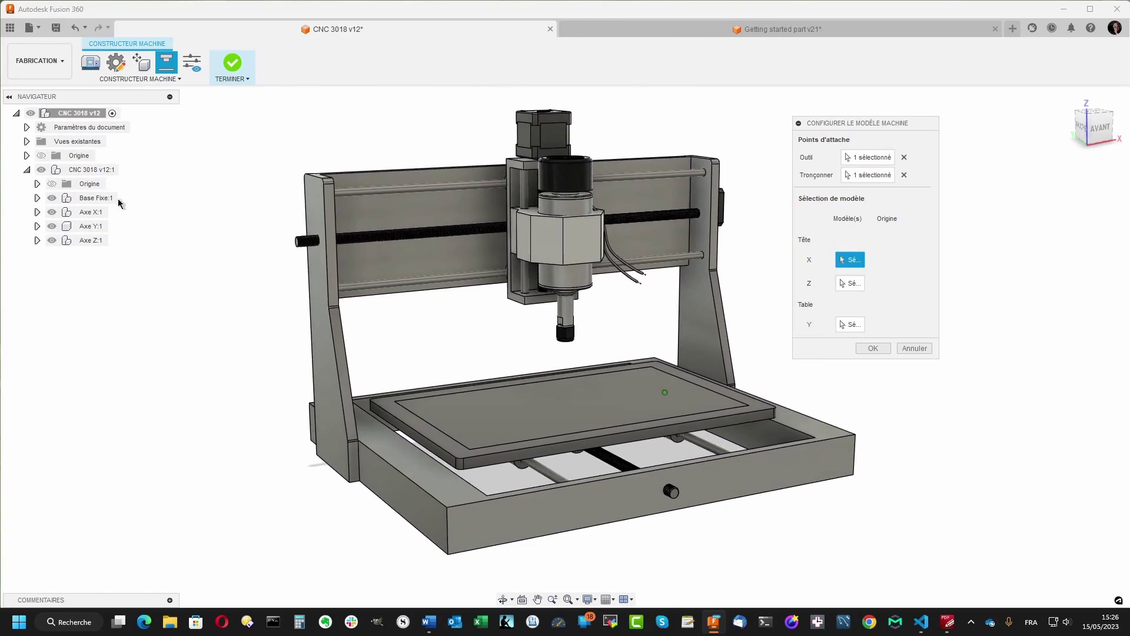
Map Axe X:1 to head X, Axe Z:1 to head Z, and Axe Y:1 to table Y
left_click(90, 212)
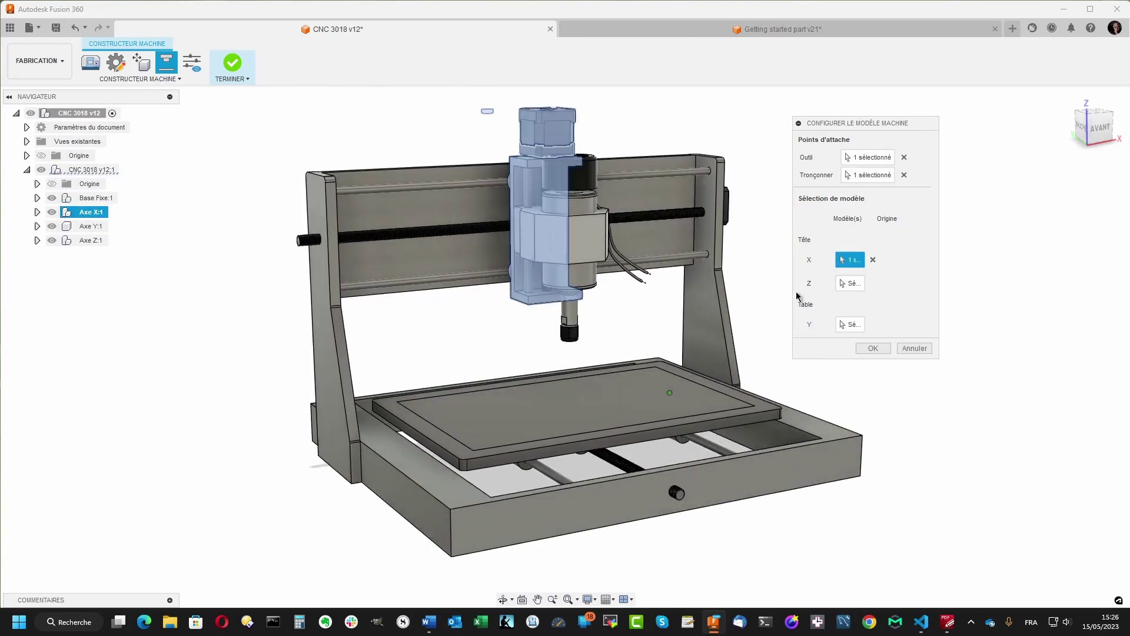
left_click(849, 285)
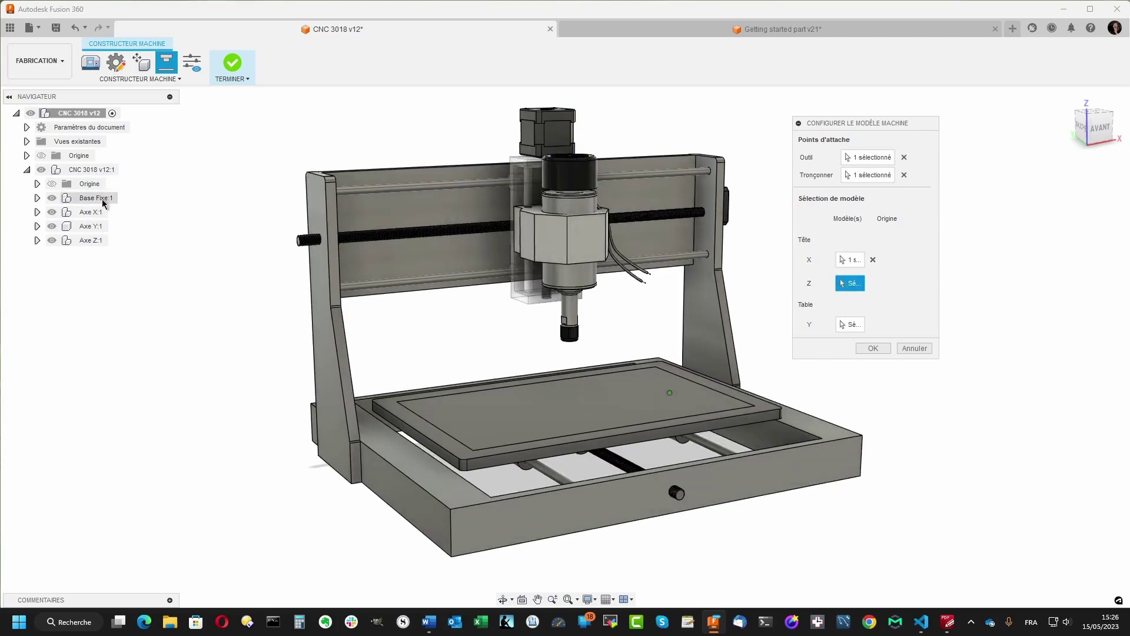
left_click(94, 241)
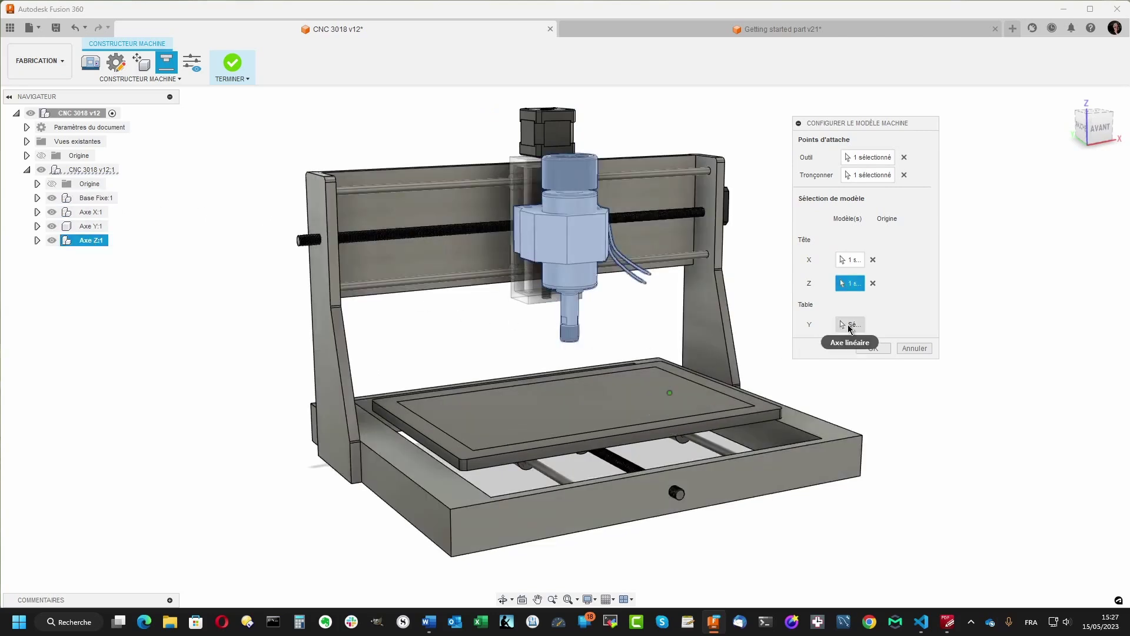
left_click(849, 325)
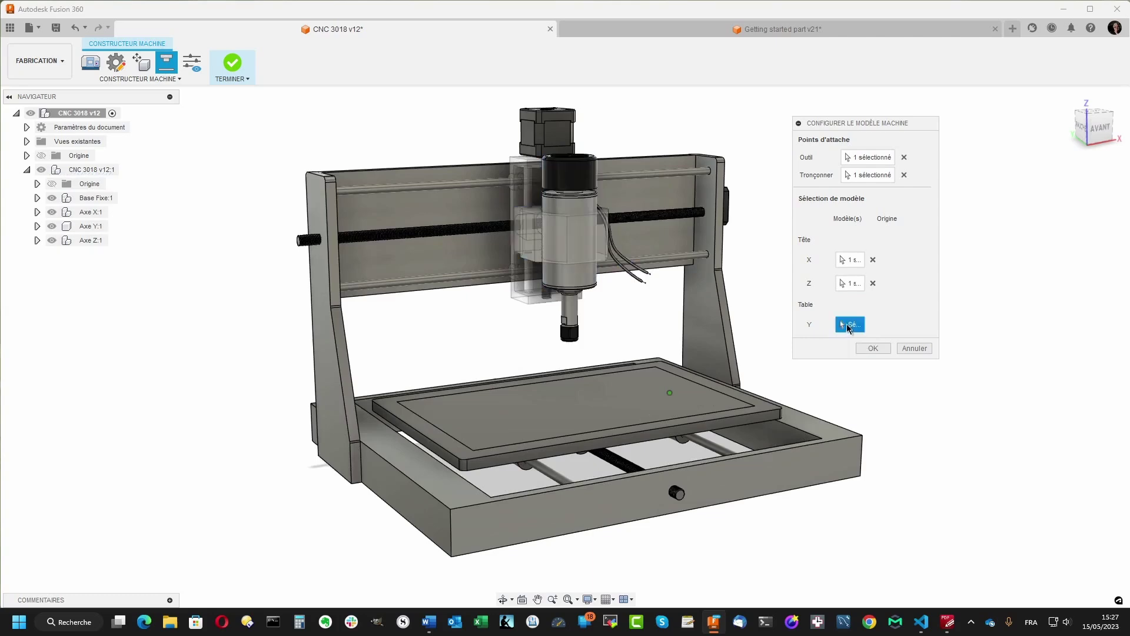
left_click(91, 227)
left_click(873, 348)
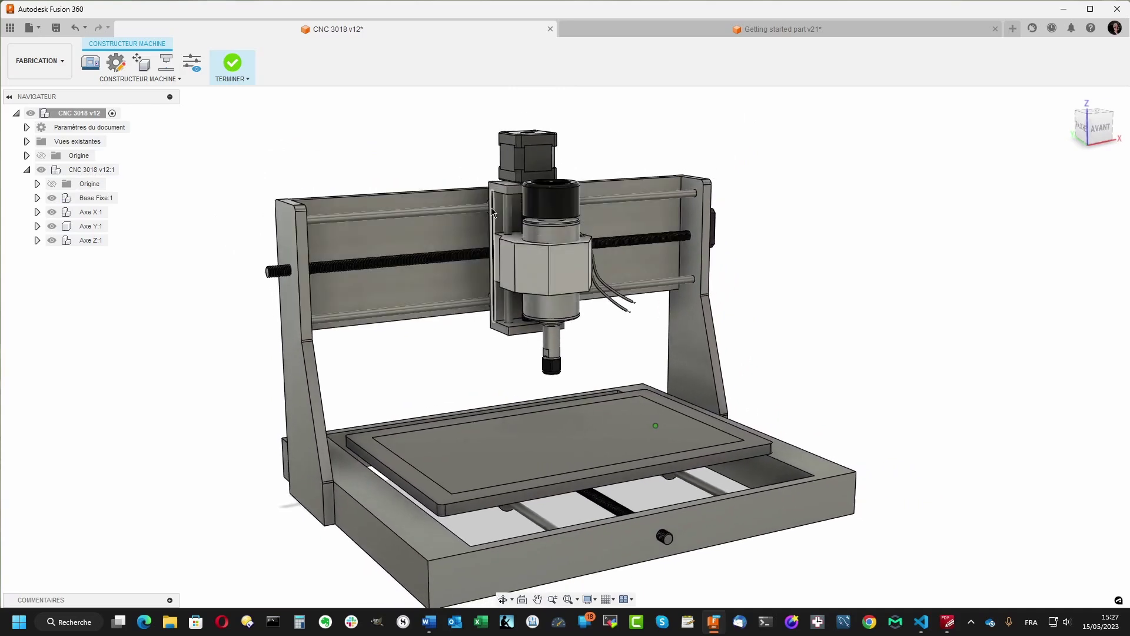
Open the machine motion preview and orbit the 3018 model to a front-left isometric view
left_click(190, 66)
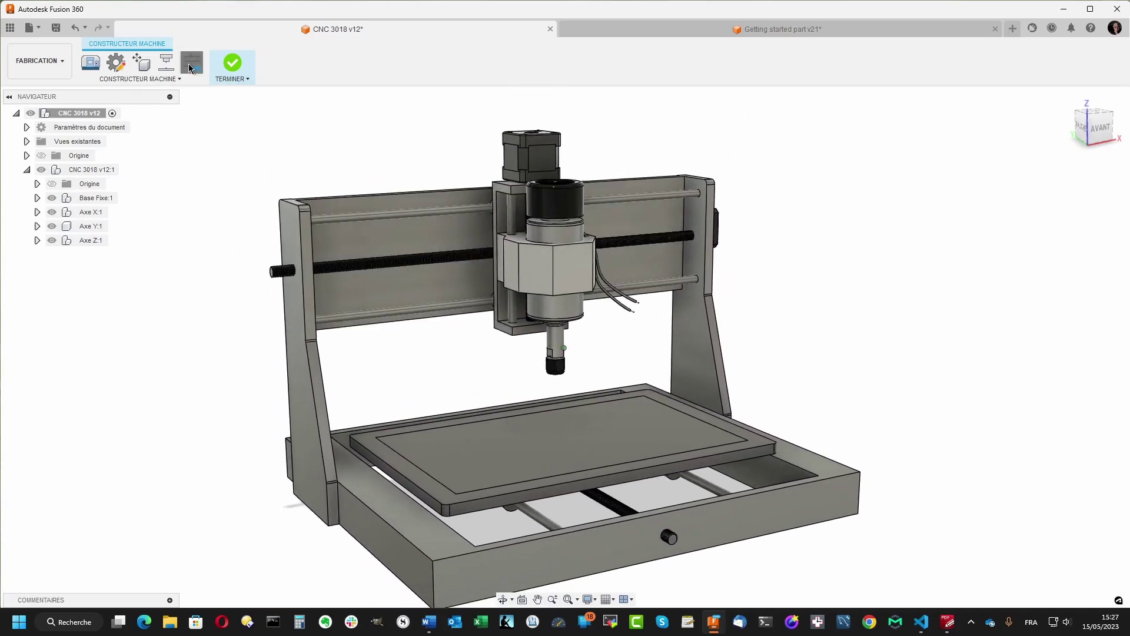
mouse_move(400, 154)
middle_mouse_down("shift")
mouse_move(436, 269)
mouse_move(432, 245)
mouse_move(411, 313)
mouse_move(584, 306)
mouse_move(598, 322)
middle_mouse_up("shift")
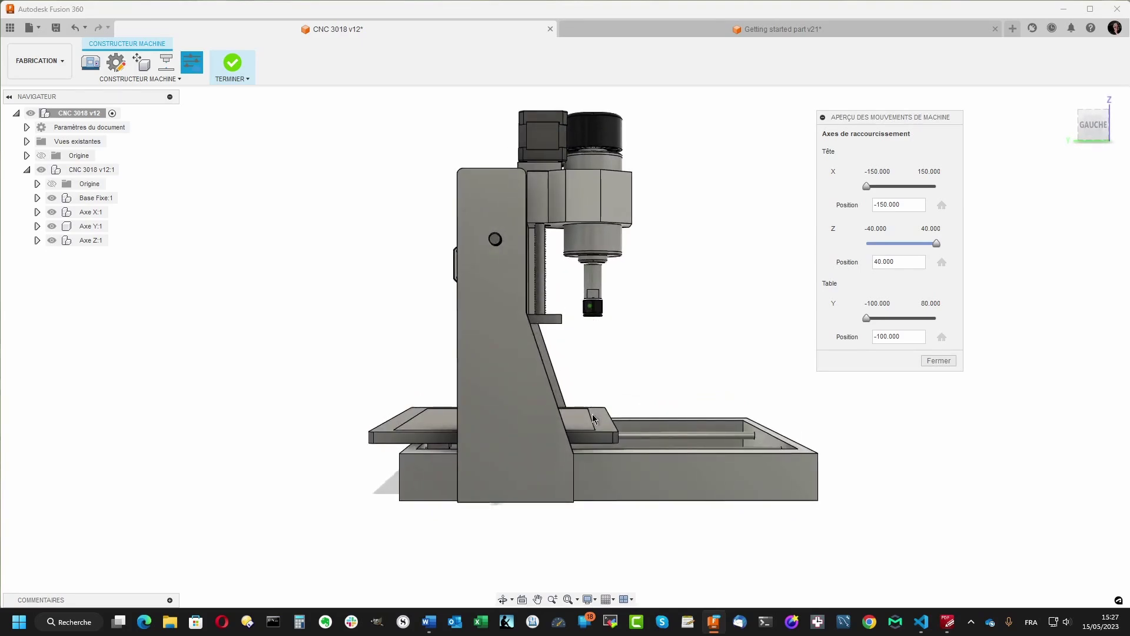
middle_click_drag(594, 411, 577, 419, "shift")
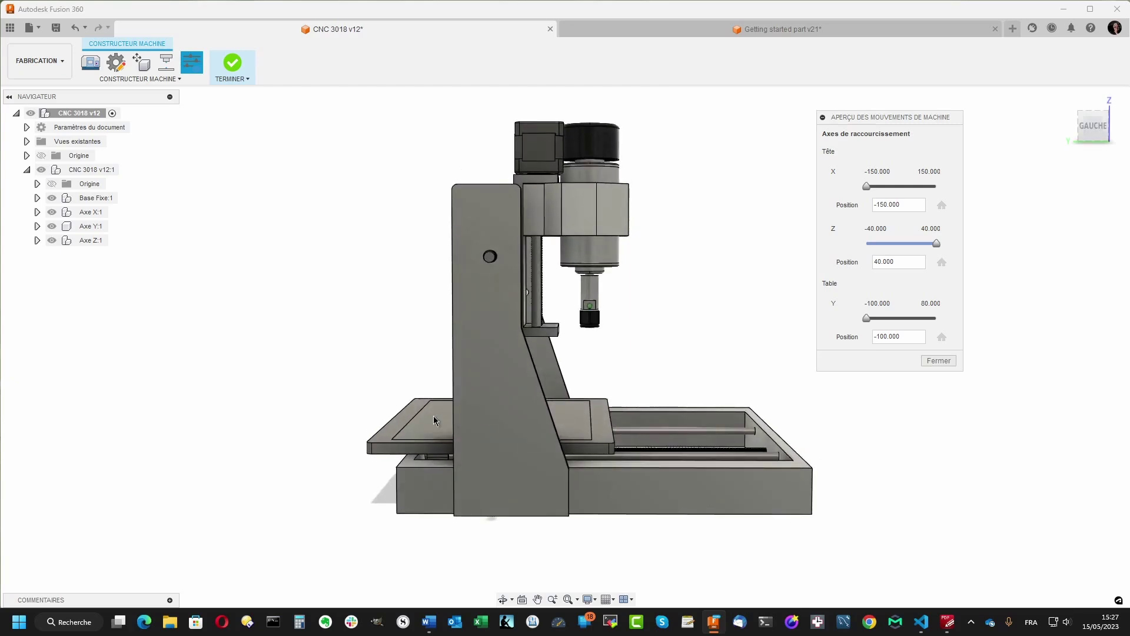
key("F6")
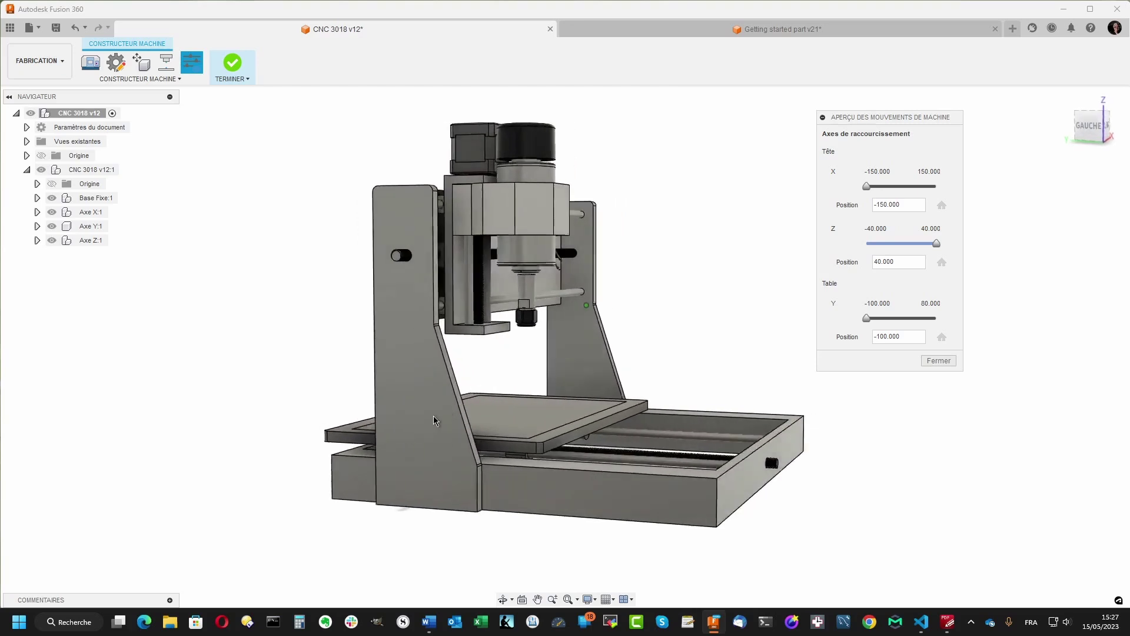
middle_click_drag(502, 422, 539, 413, "shift")
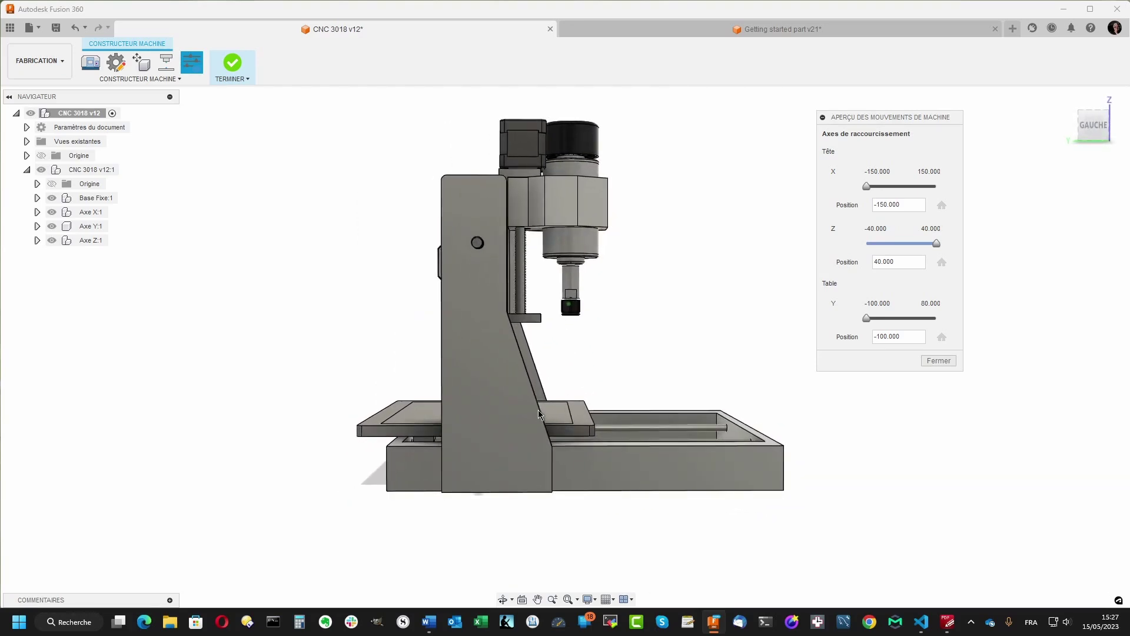
middle_click_drag(573, 325, 713, 331, "shift")
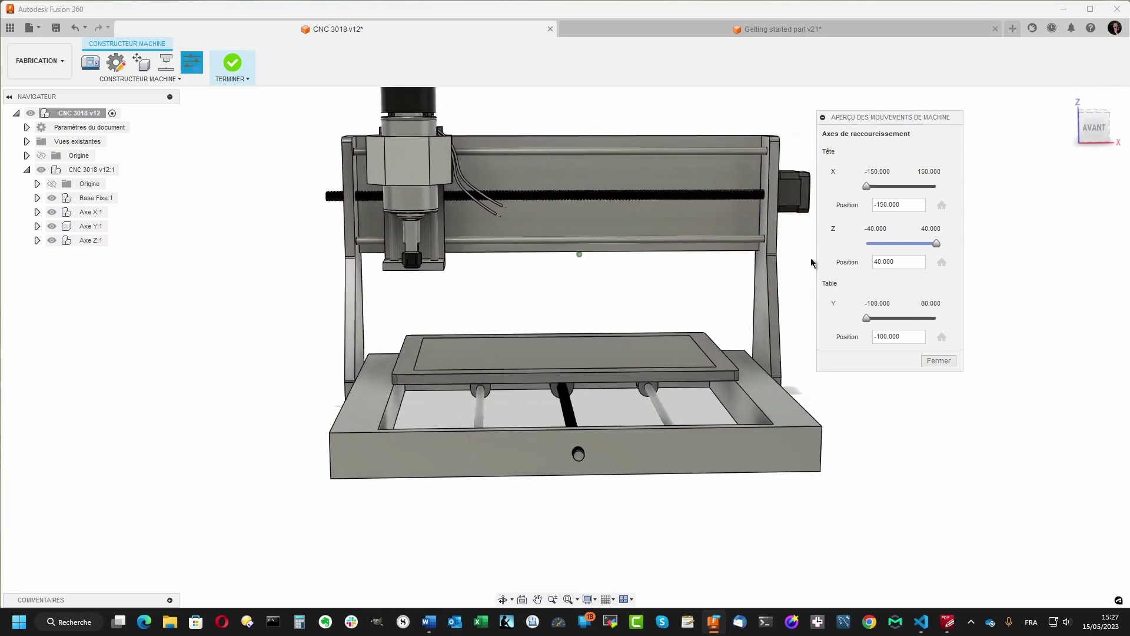
Drive the head to X 150 and Z 33.277, and the table to Y 80, then back to -25.882
left_click_drag(866, 186, 936, 186)
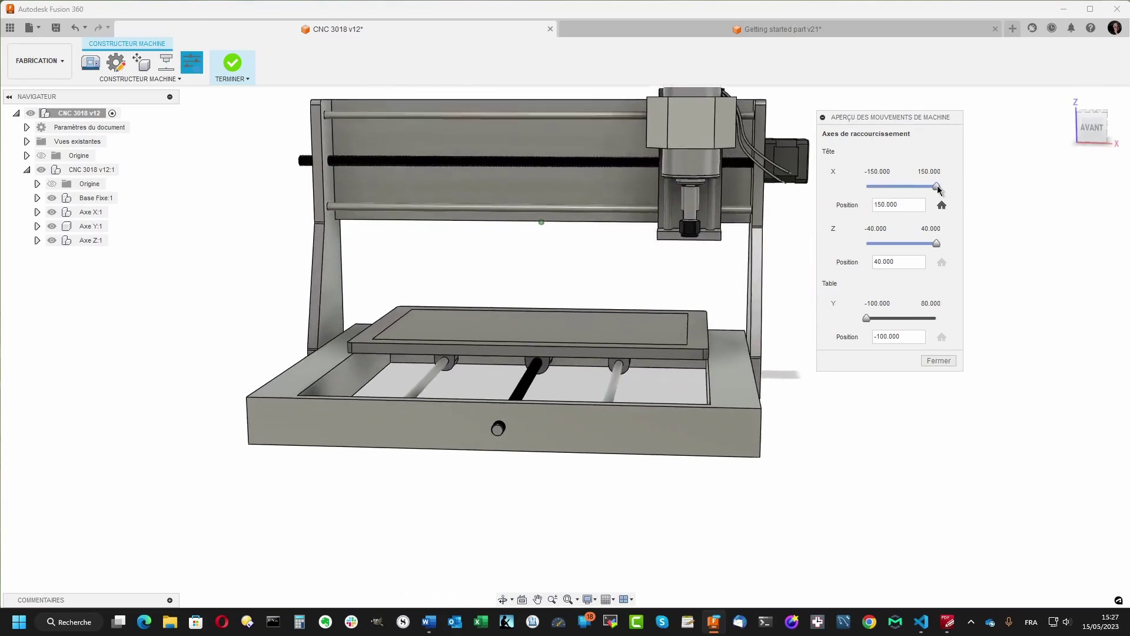
mouse_move(937, 243)
left_mouse_down()
mouse_move(867, 253)
mouse_move(930, 243)
left_mouse_up()
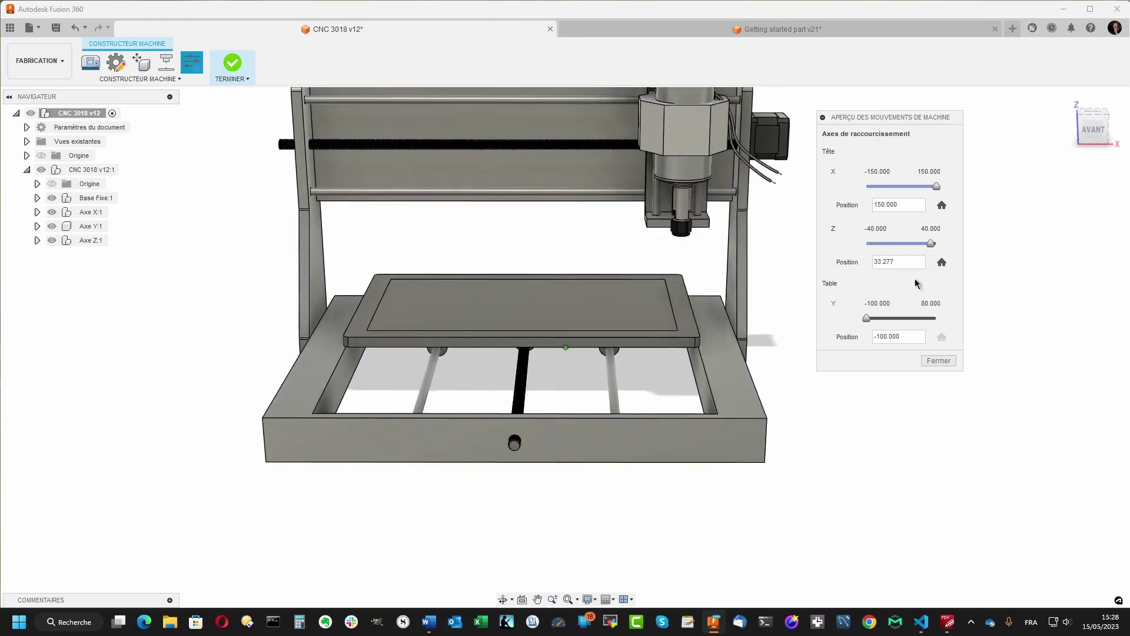
left_click_drag(866, 318, 936, 318)
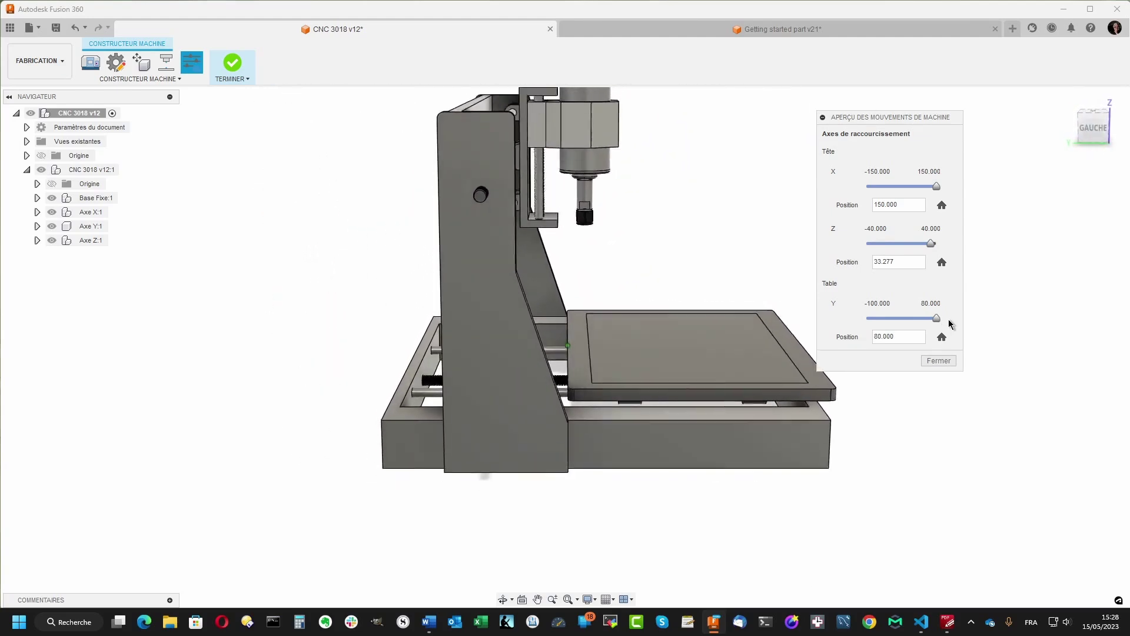
left_click_drag(937, 318, 895, 319)
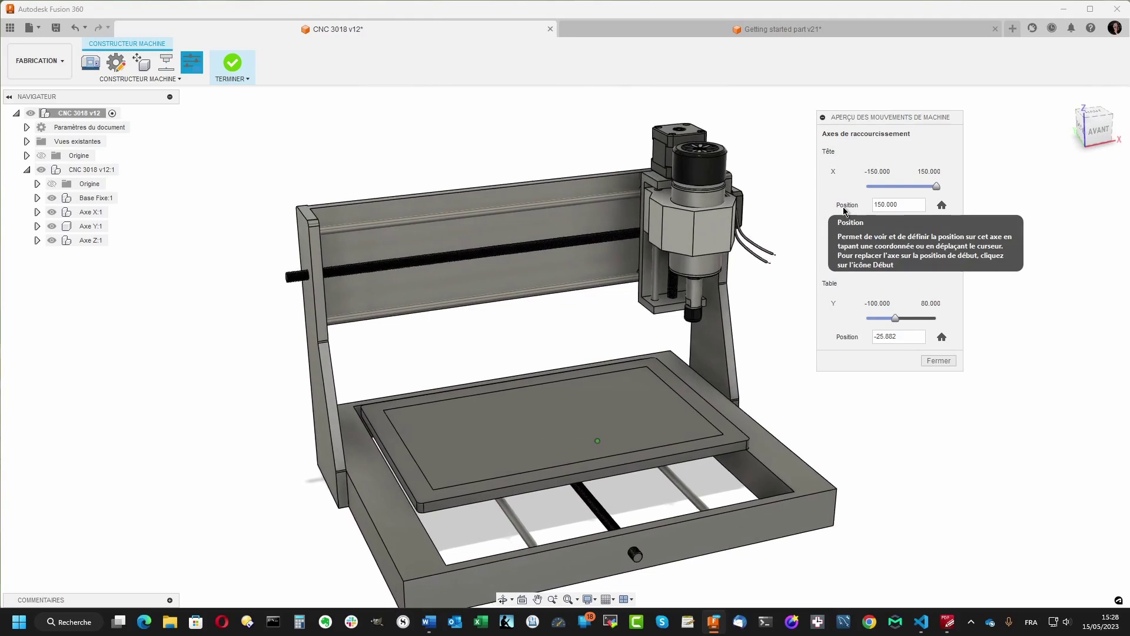
Save the edited machine as CNC 3018 v13 and return to the 'Getting started part v21' document
left_click(932, 362)
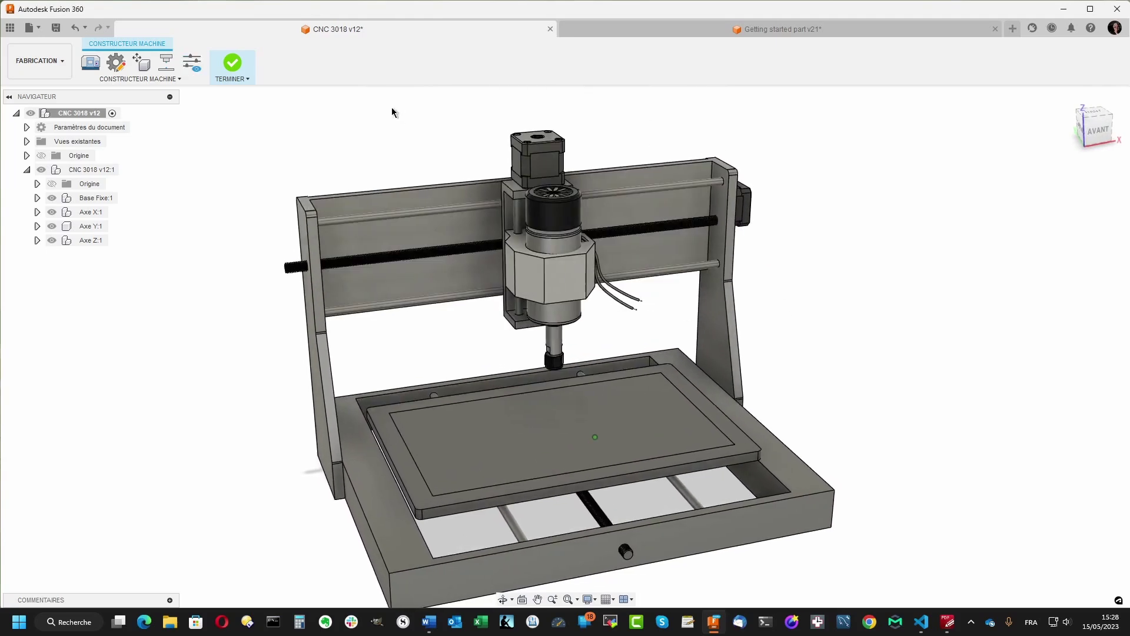
left_click(231, 65)
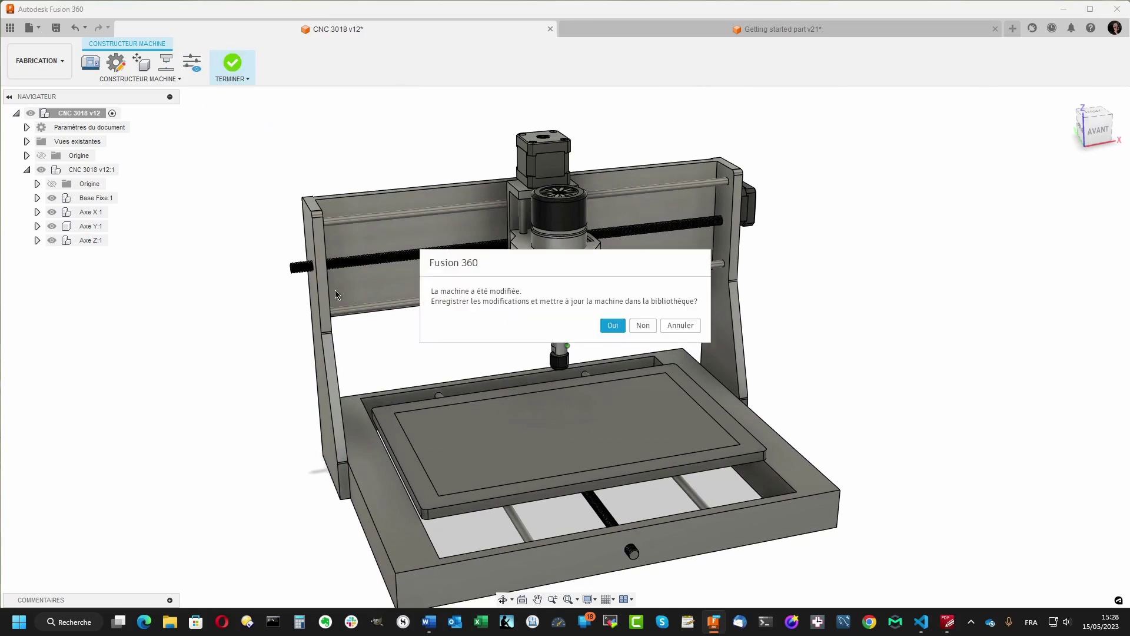
left_click(612, 325)
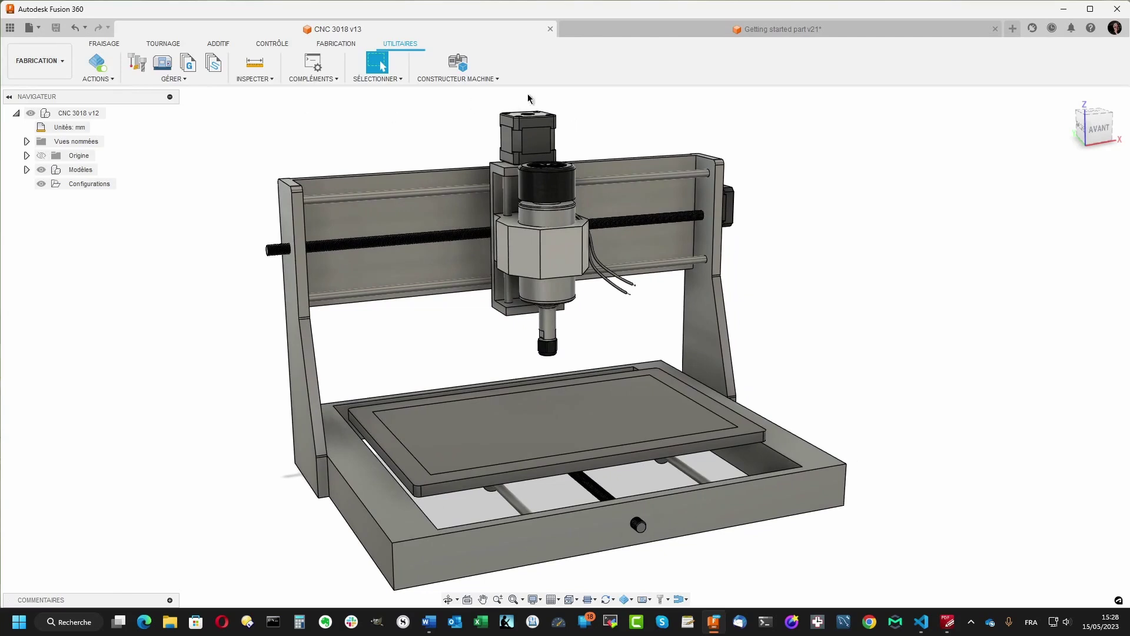
left_click(727, 28)
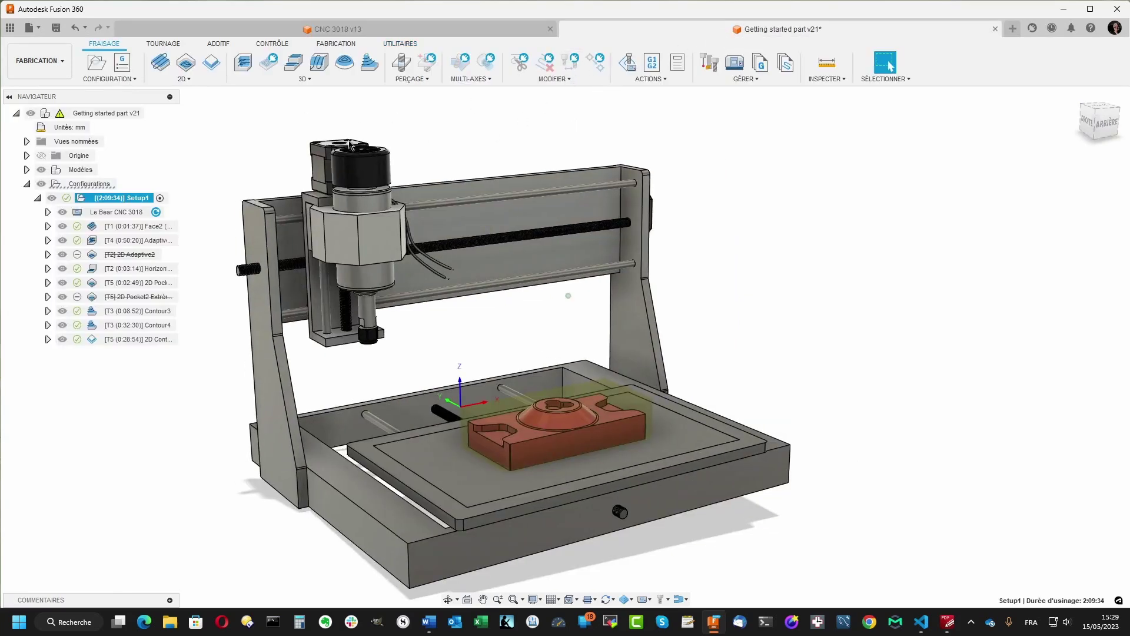
Clear the machine from Setup1 and zoom in on the part, now totalling 1:56:37 machining time
right_click(140, 200)
left_click(160, 209)
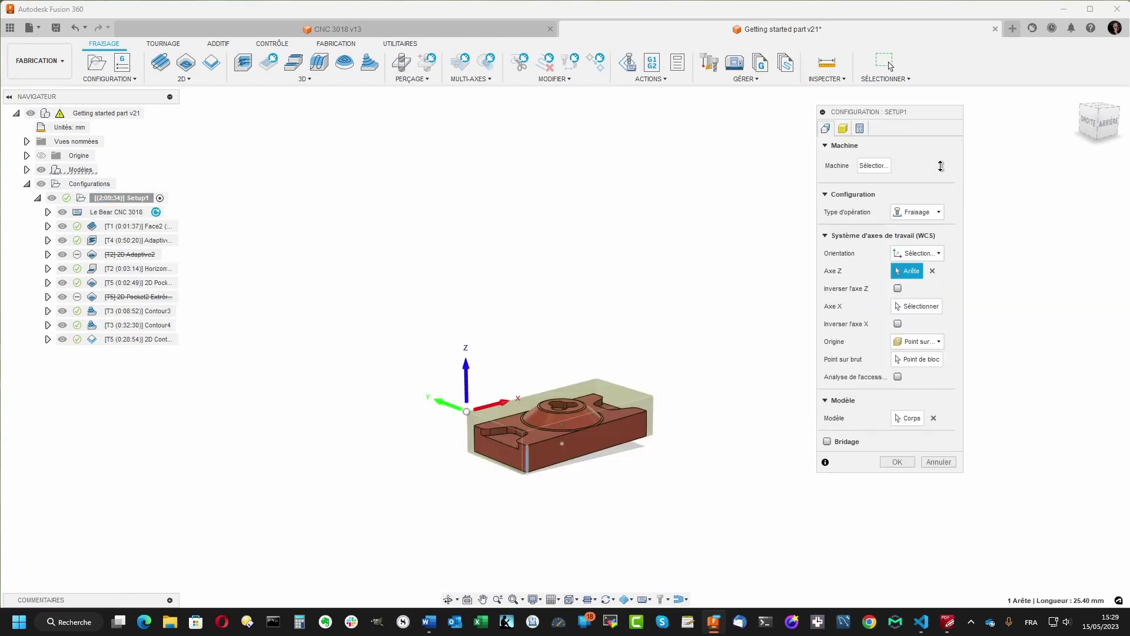
left_click(897, 462)
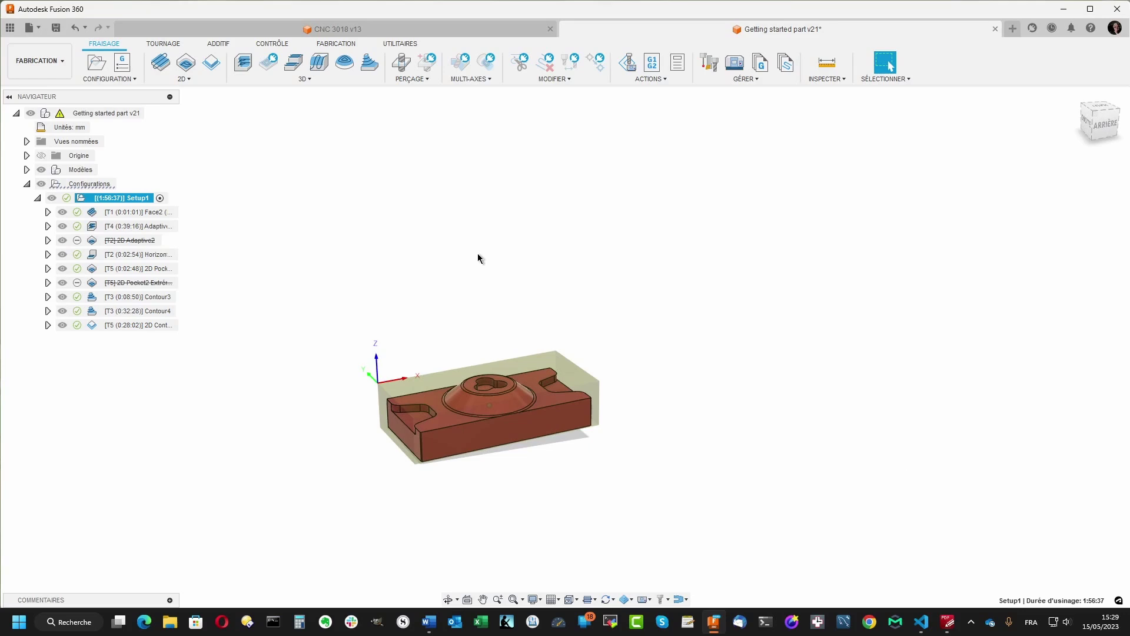
scroll(478, 254, "up", 3)
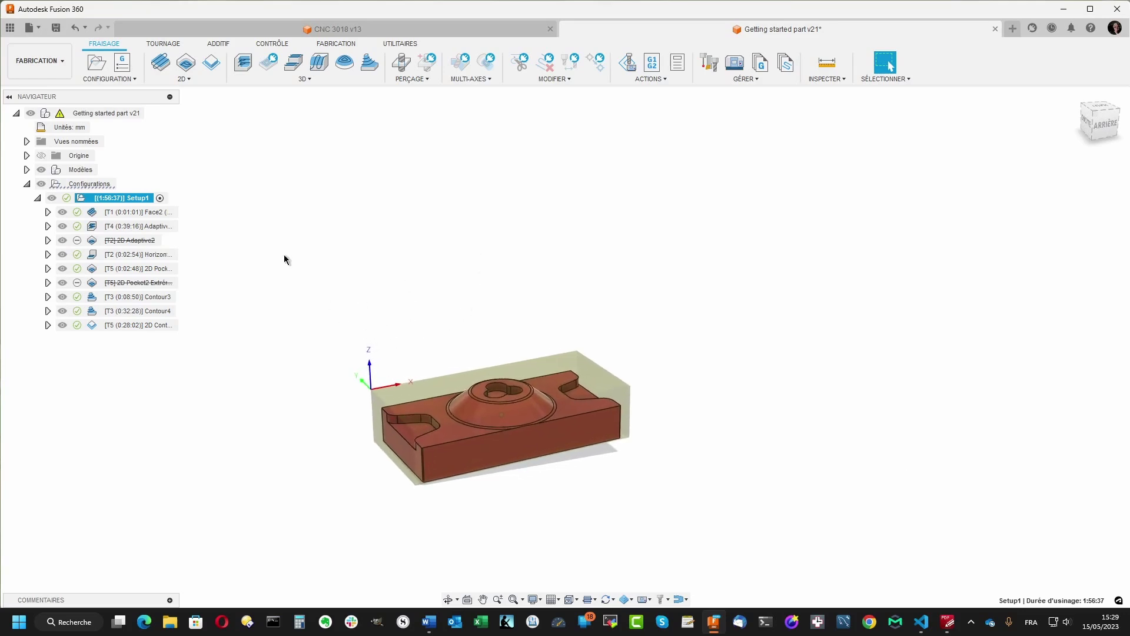
scroll(239, 258, "up", 2)
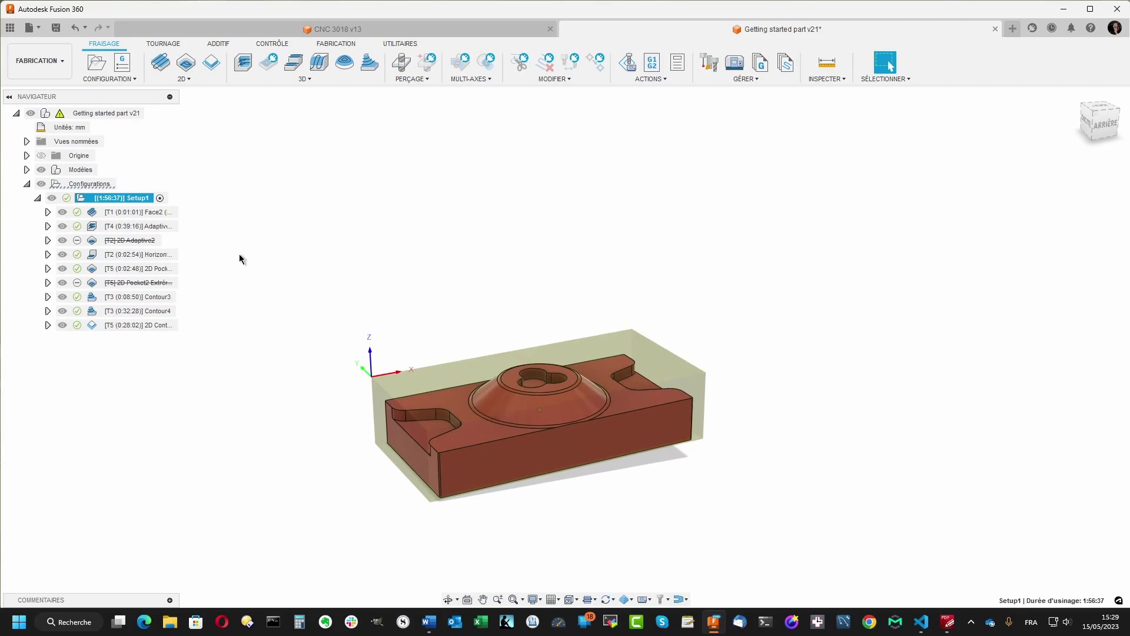
scroll(239, 257, "up", 1)
scroll(239, 258, "up", 1)
scroll(239, 258, "up", 1)
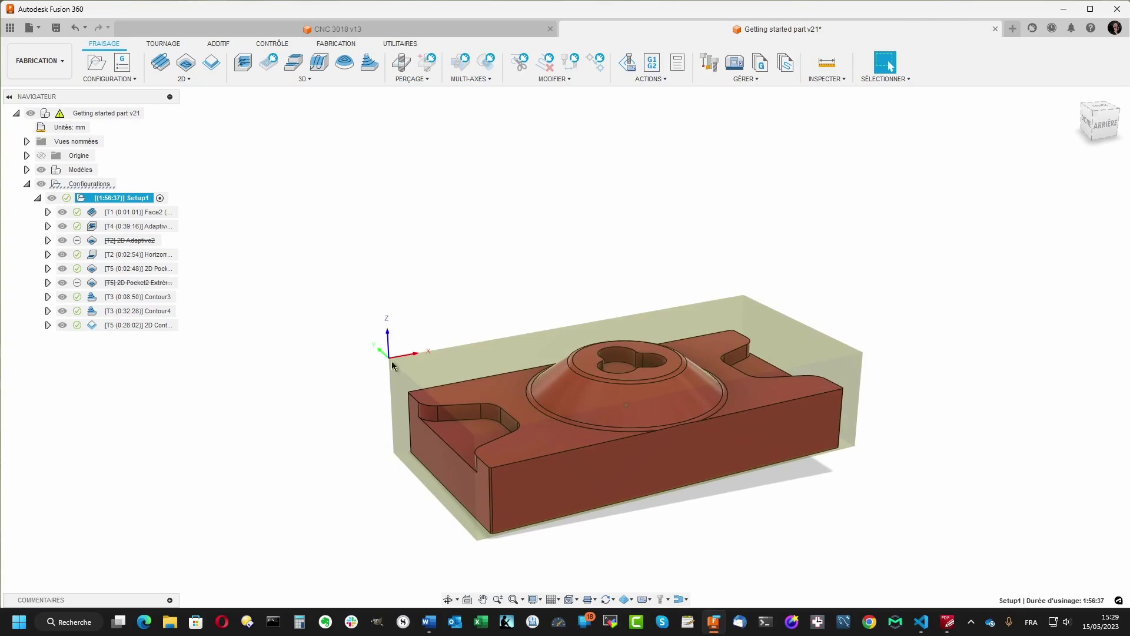
scroll(397, 360, "down", 1)
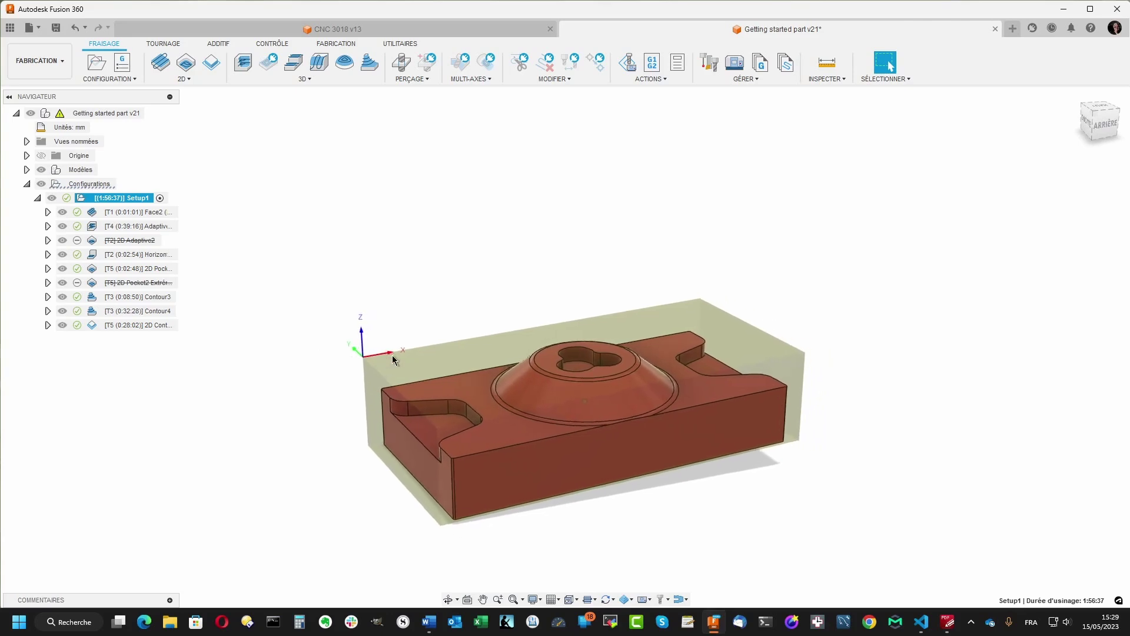
scroll(361, 342, "up", 1)
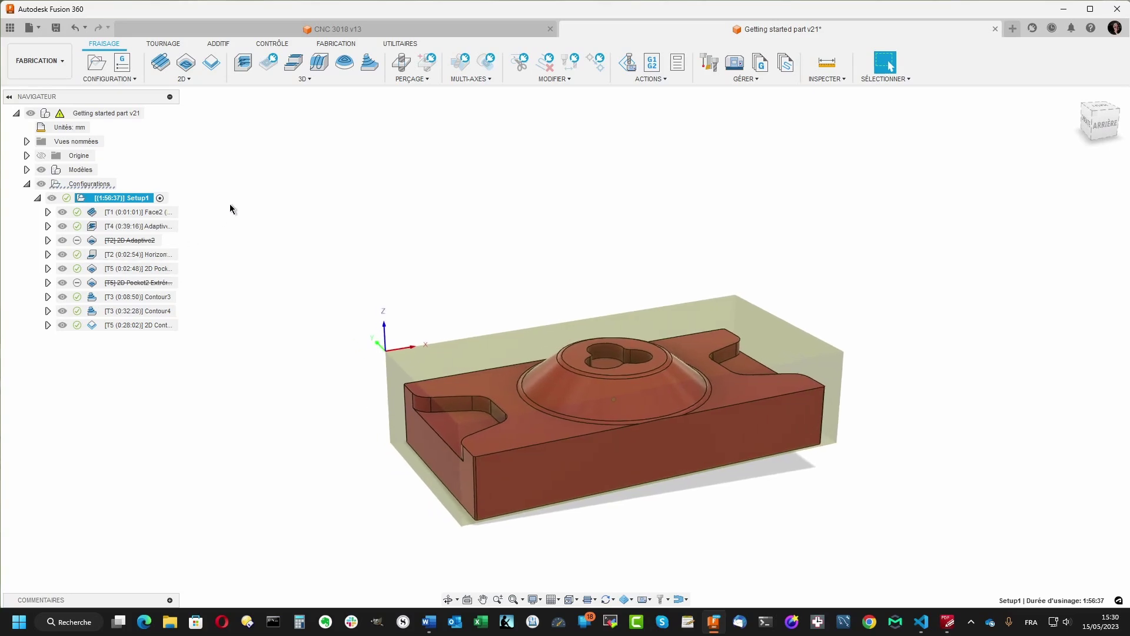
Run a plain Simuler preview of Setup1 without a machine, then exit it with Esc
right_click(136, 200)
mouse_move(178, 231)
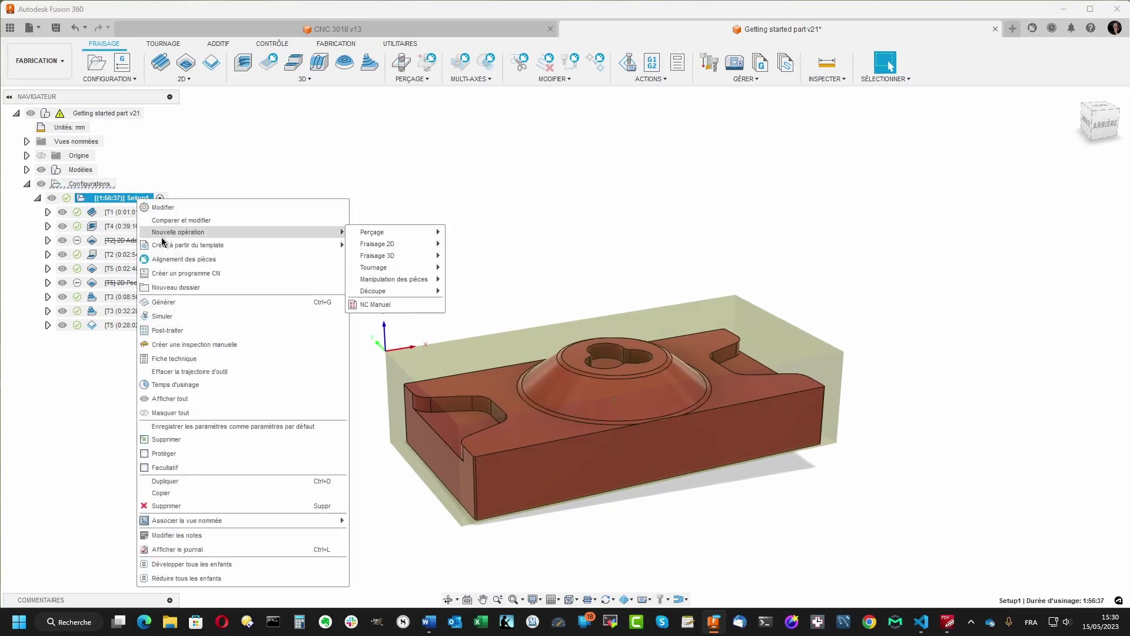
left_click(174, 317)
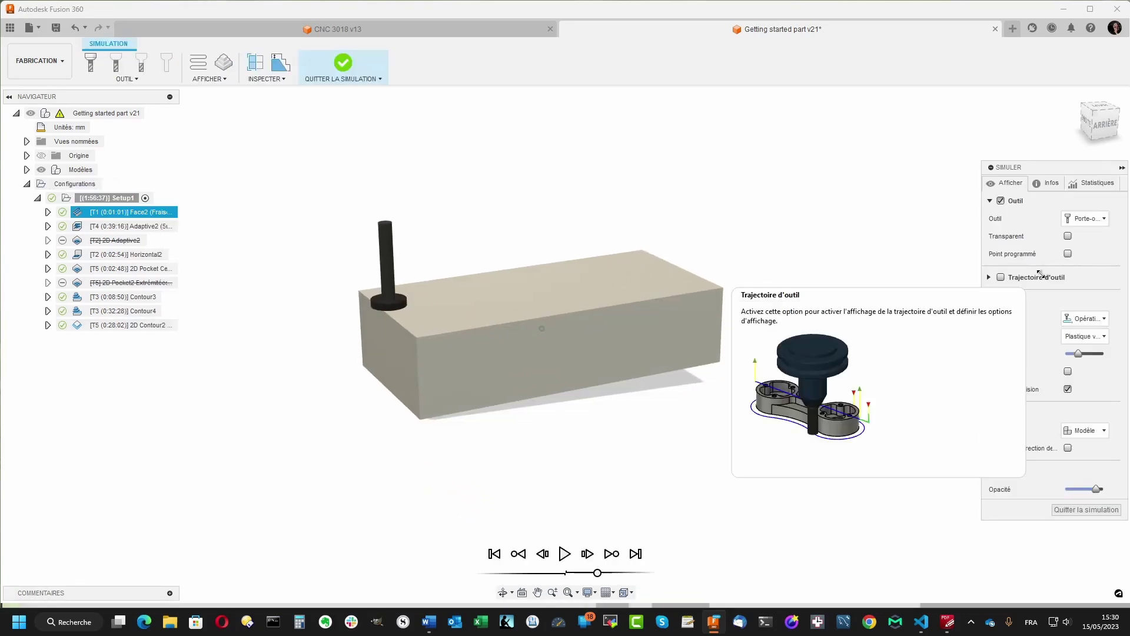
key("Escape")
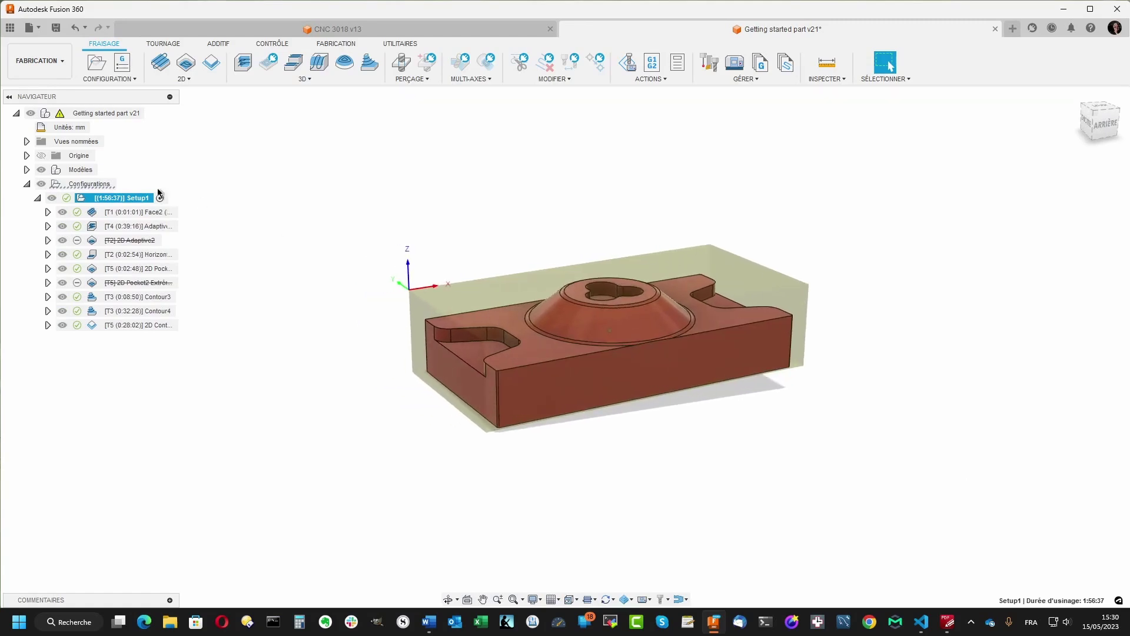
right_click(126, 198)
Assign Local > Le Bear CNC 3018 to Setup1, accepting the newer-version notice
left_click(246, 221)
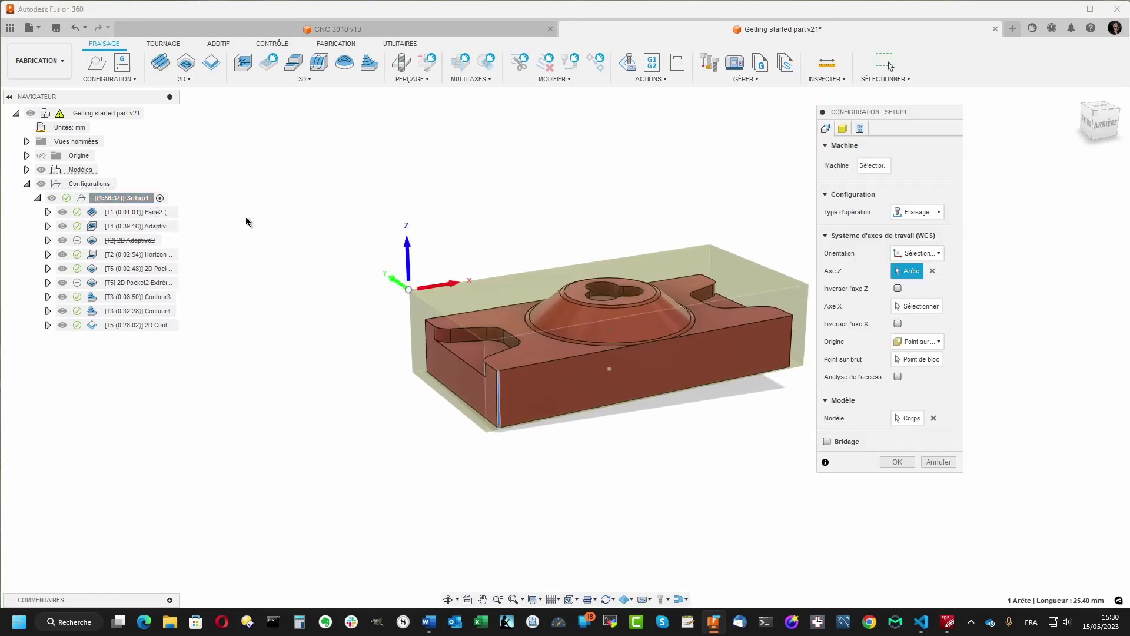
left_click(874, 167)
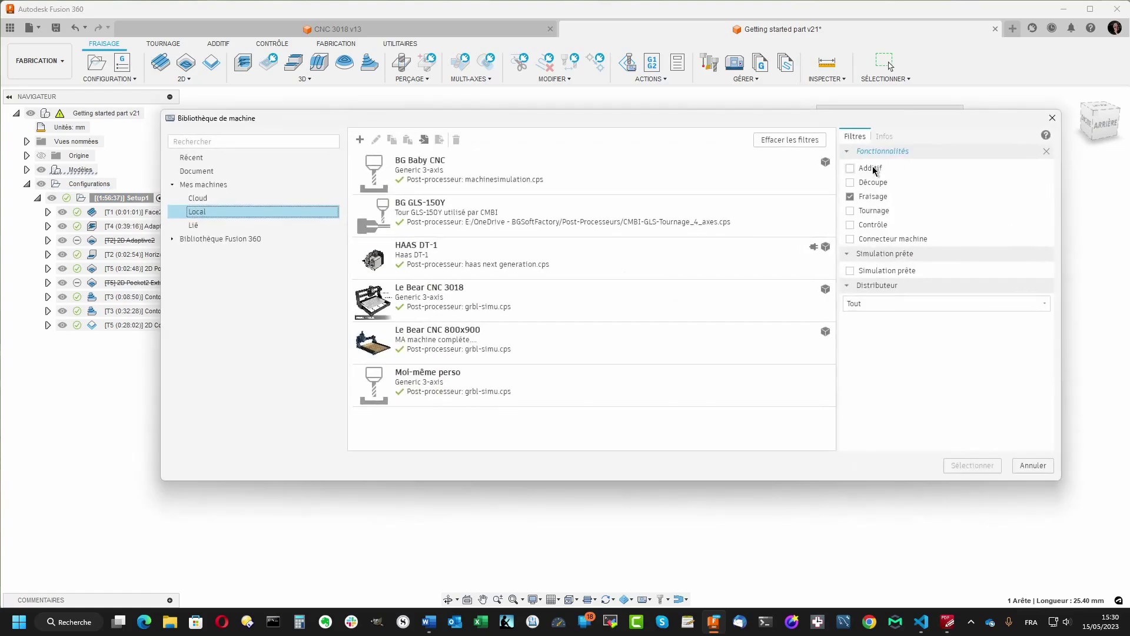
left_click(458, 299)
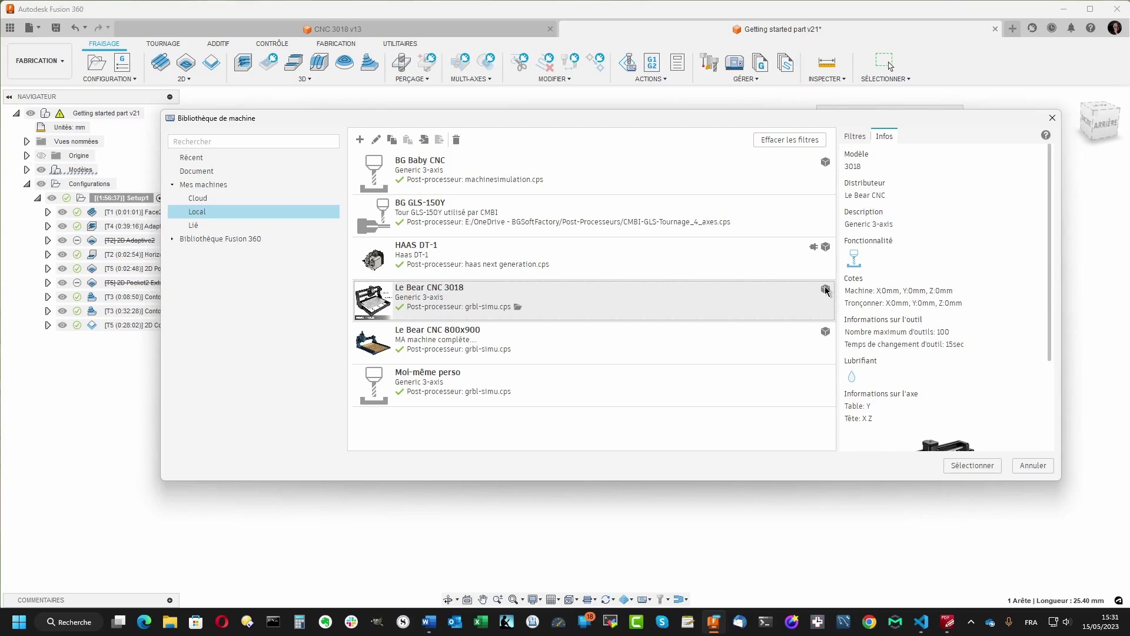
double_click(826, 291)
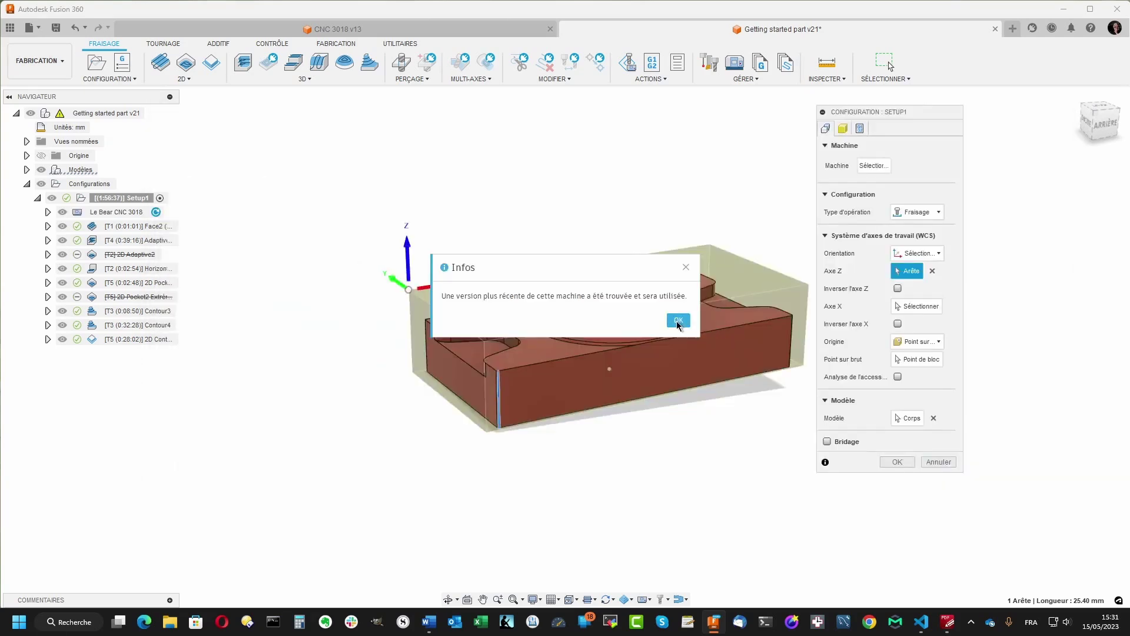
left_click(677, 325)
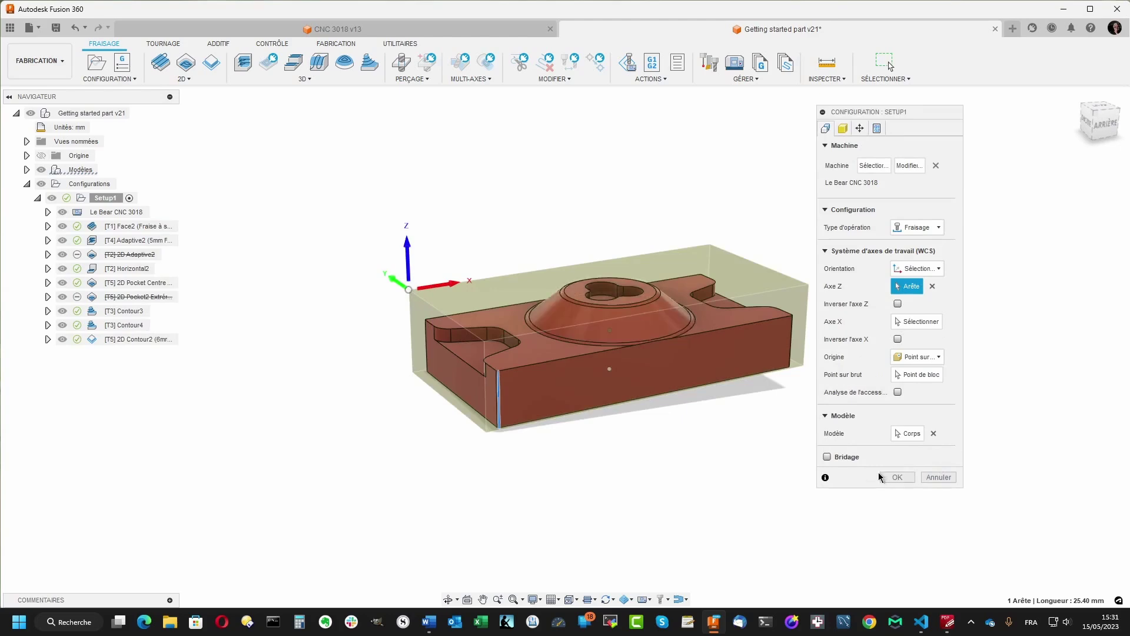
left_click(897, 477)
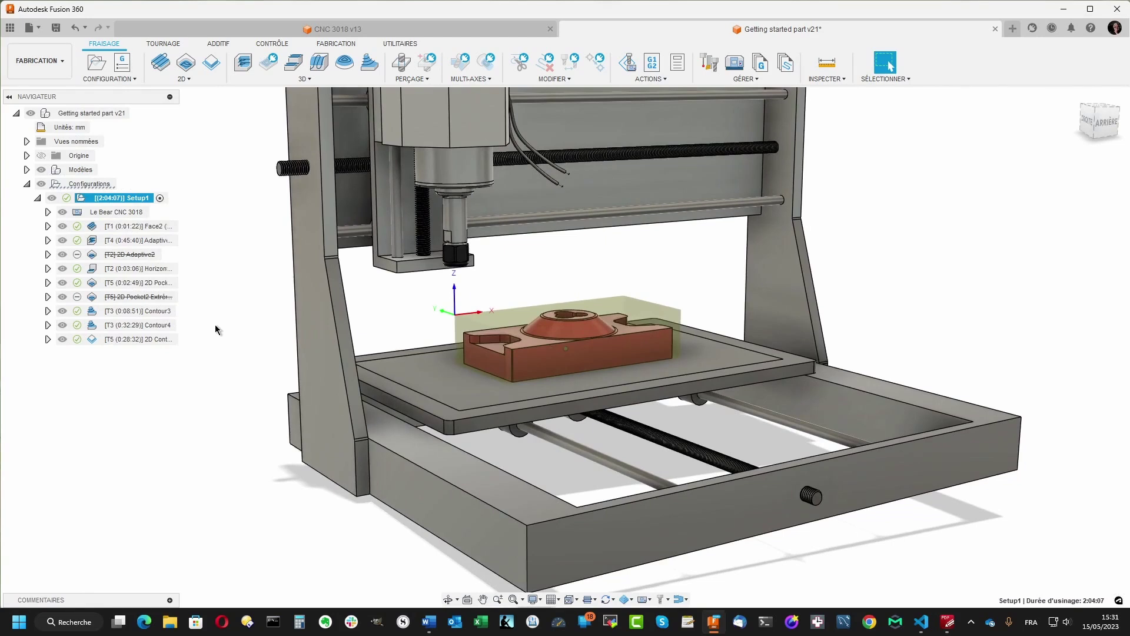
Show Setup1's context menu in the browser, with the simulate-with-machine option available
right_click(129, 205)
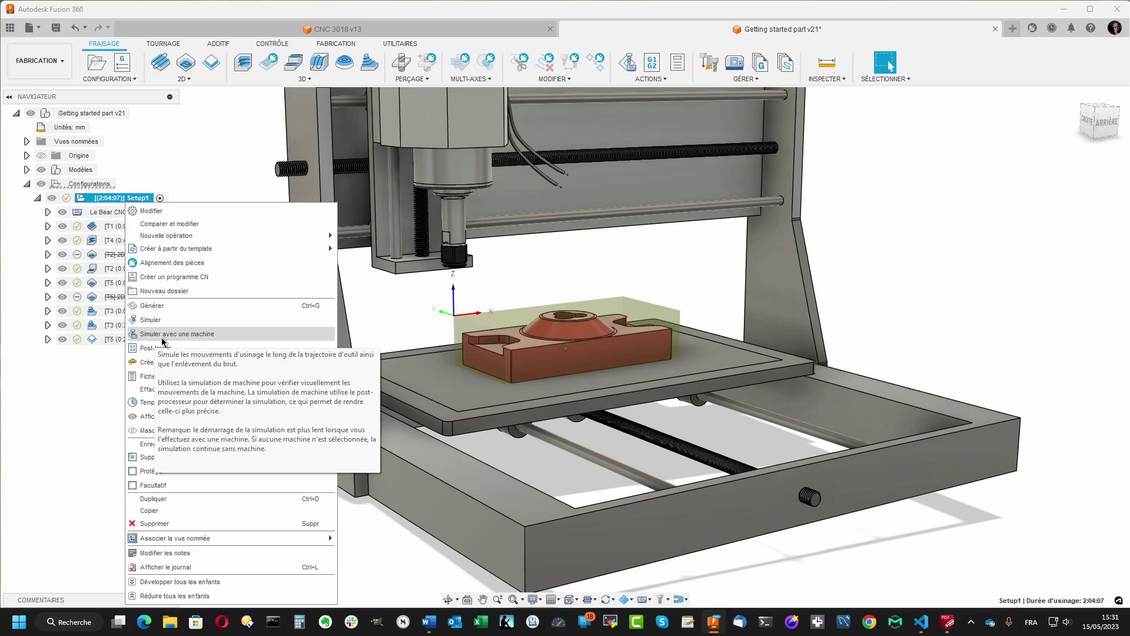
Launch 'Simuler avec une machine' for Setup1, showing the stock beneath the CNC 3018 spindle
left_click(163, 338)
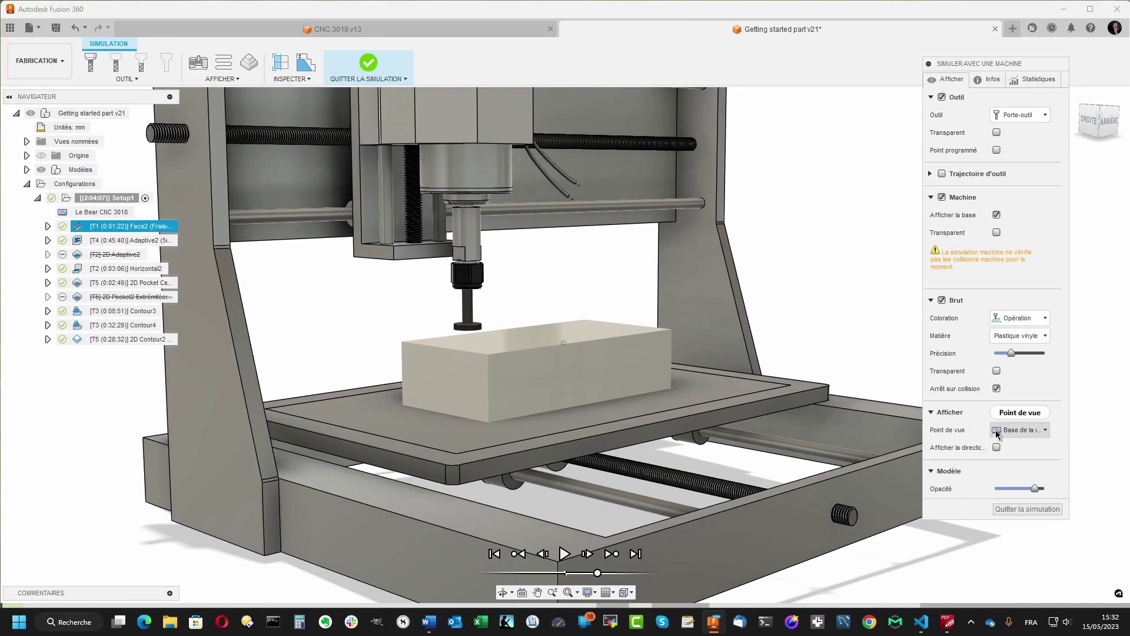
left_click(1047, 430)
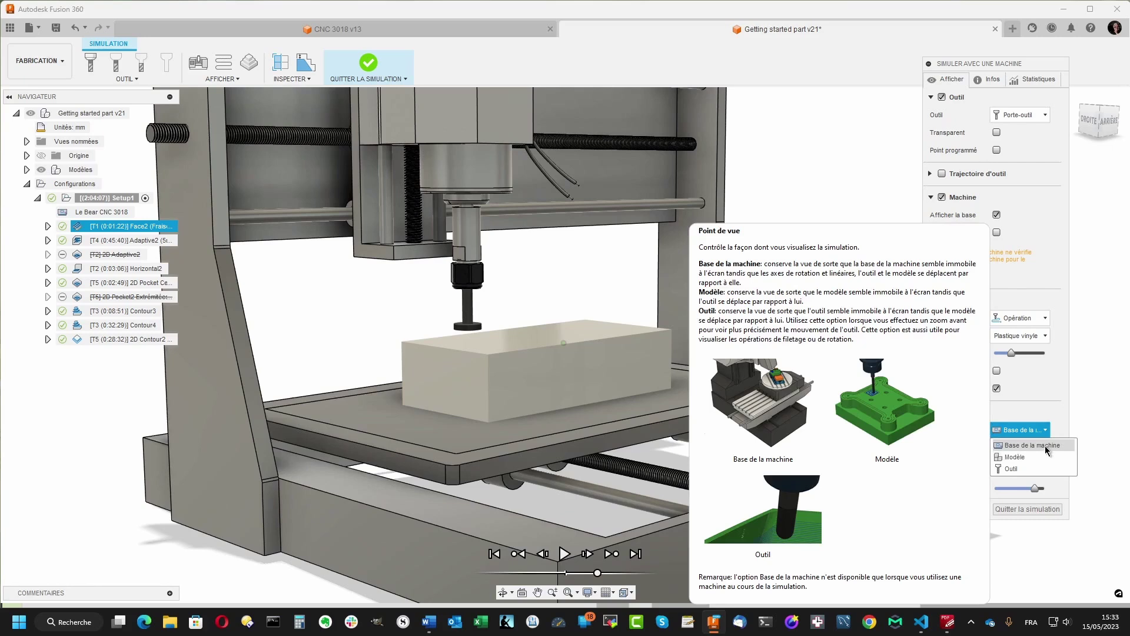
left_click(1046, 446)
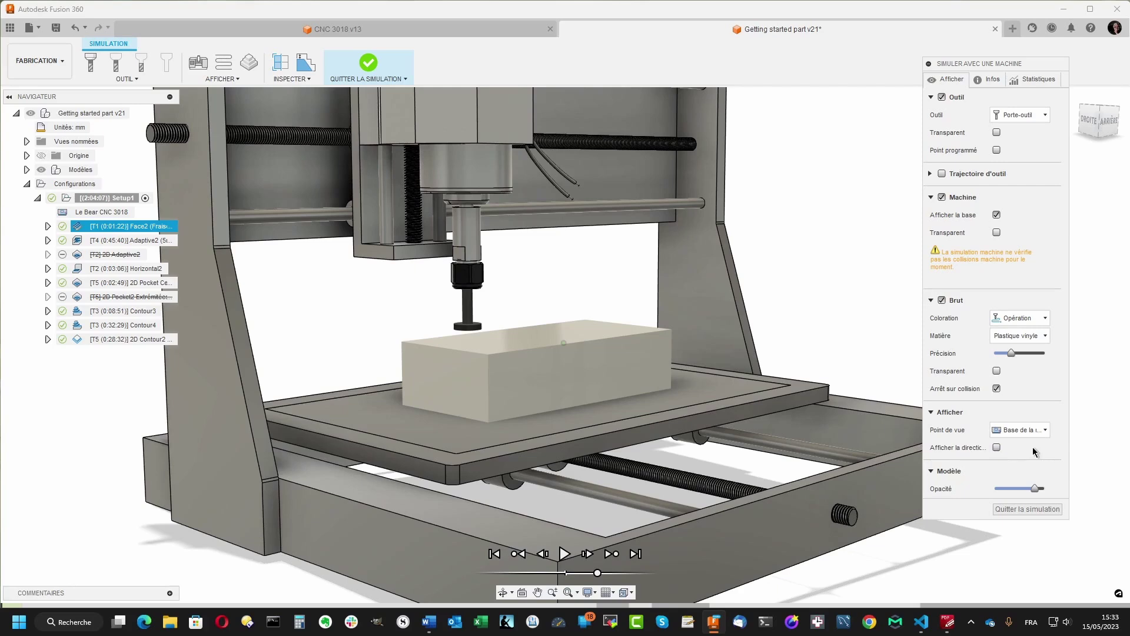
left_click(1043, 429)
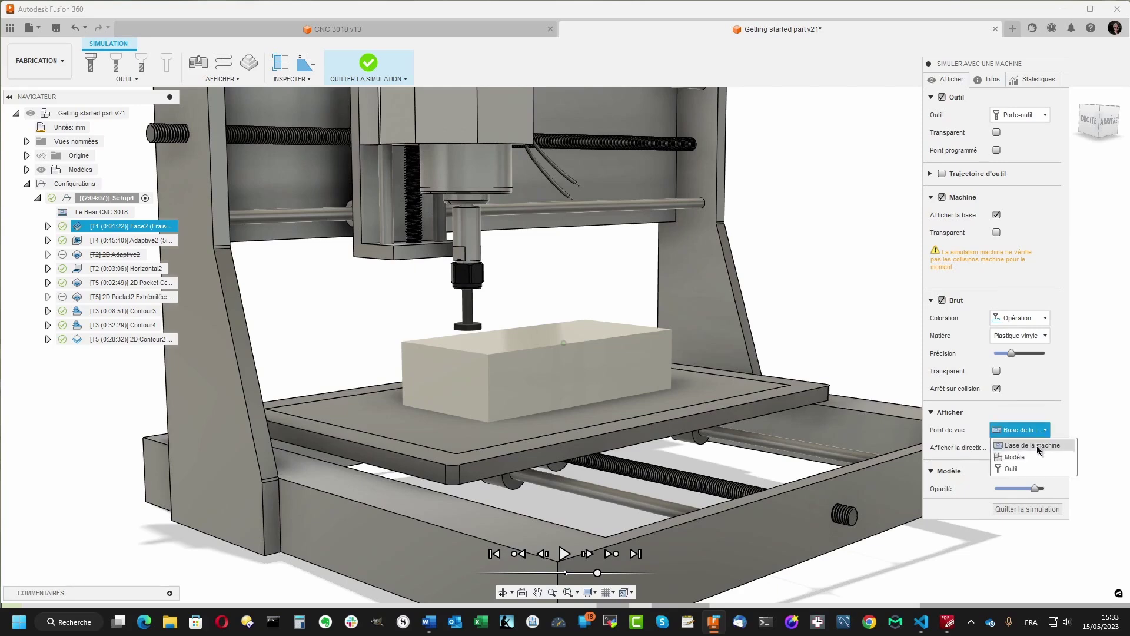
mouse_move(1020, 429)
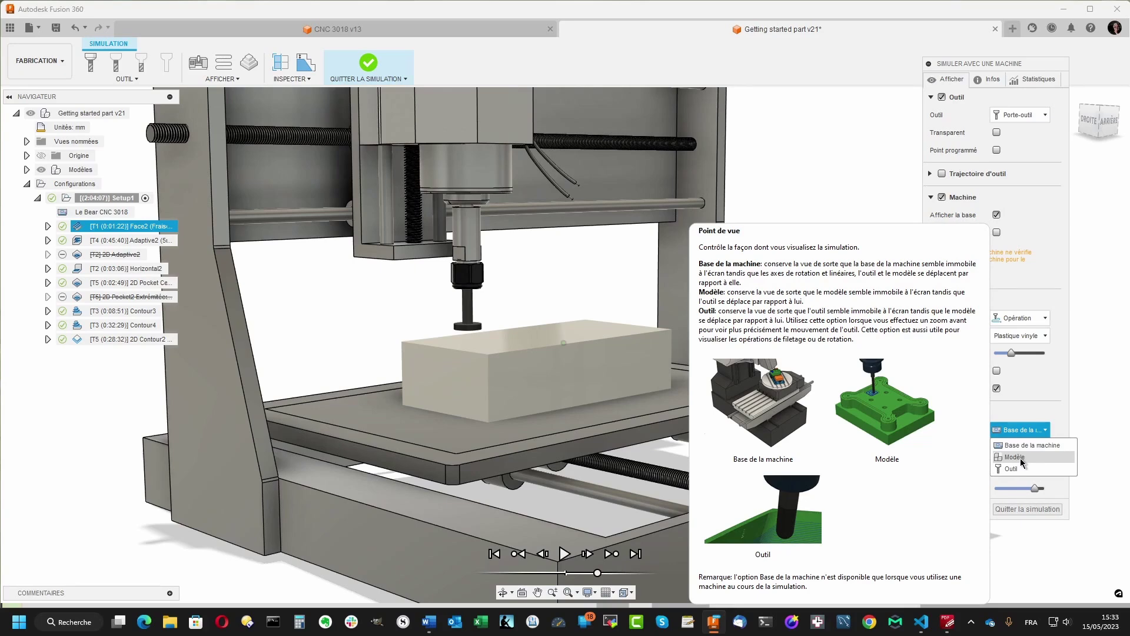
left_click(1031, 445)
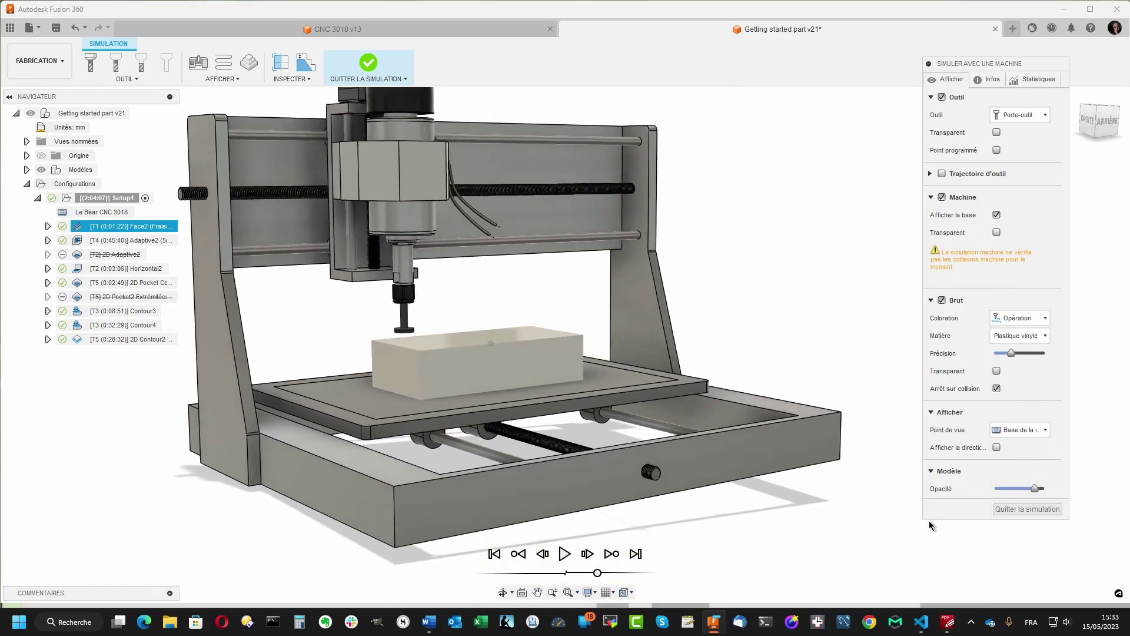
Play Setup1's machine simulation on the CNC 3018 through to the final 2D Contour2, then fit the view
left_click(564, 554)
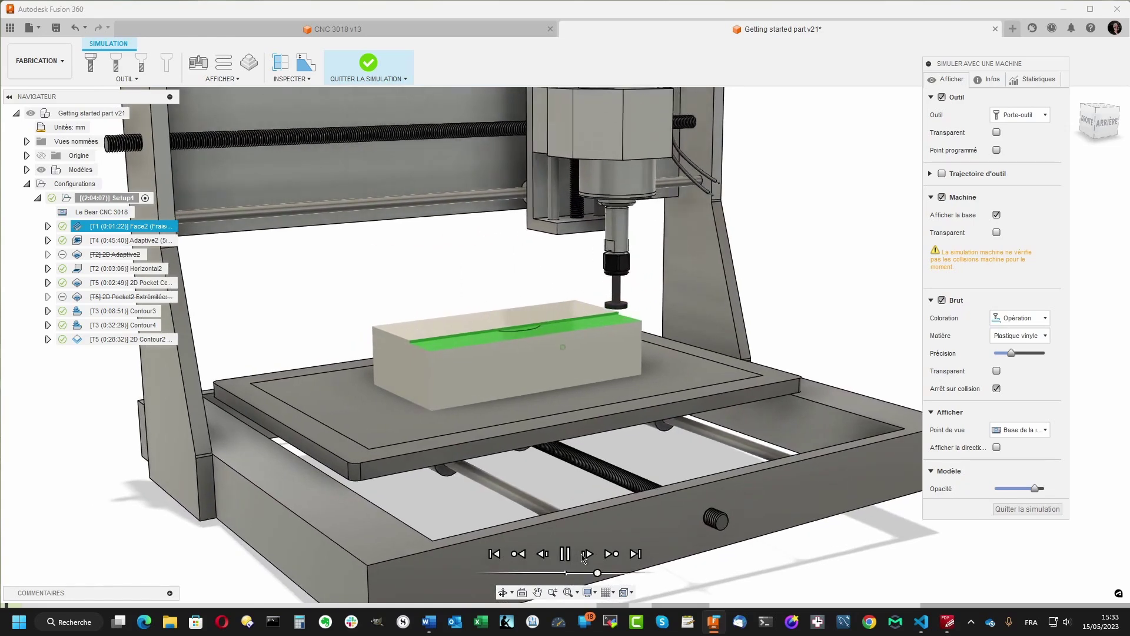
left_click_drag(598, 572, 610, 572)
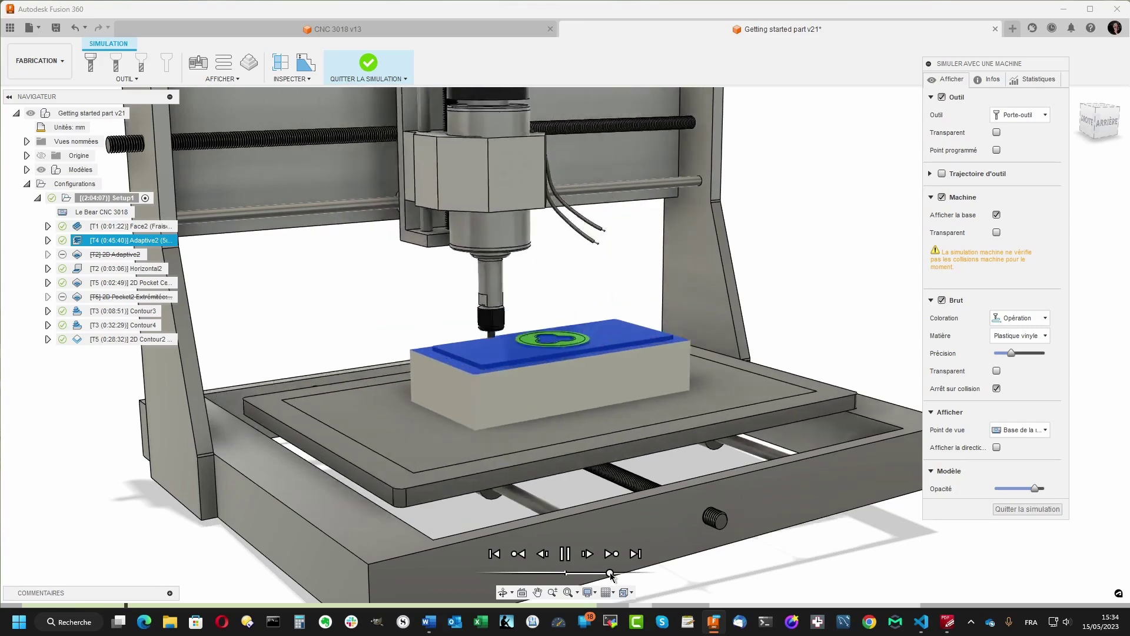
left_click(635, 554)
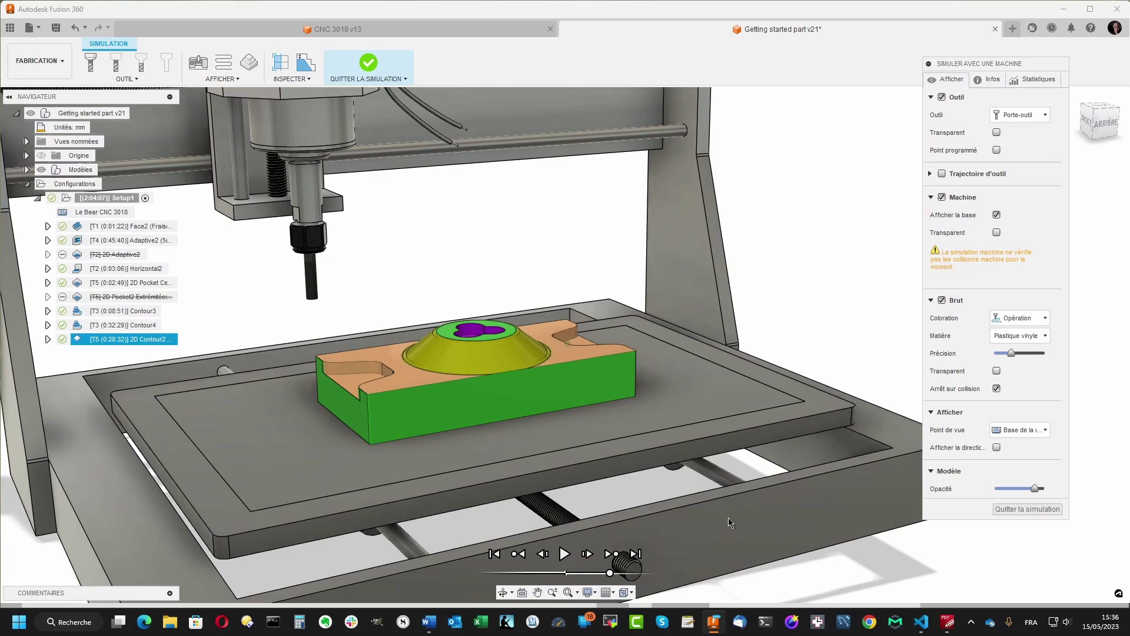
key("F6")
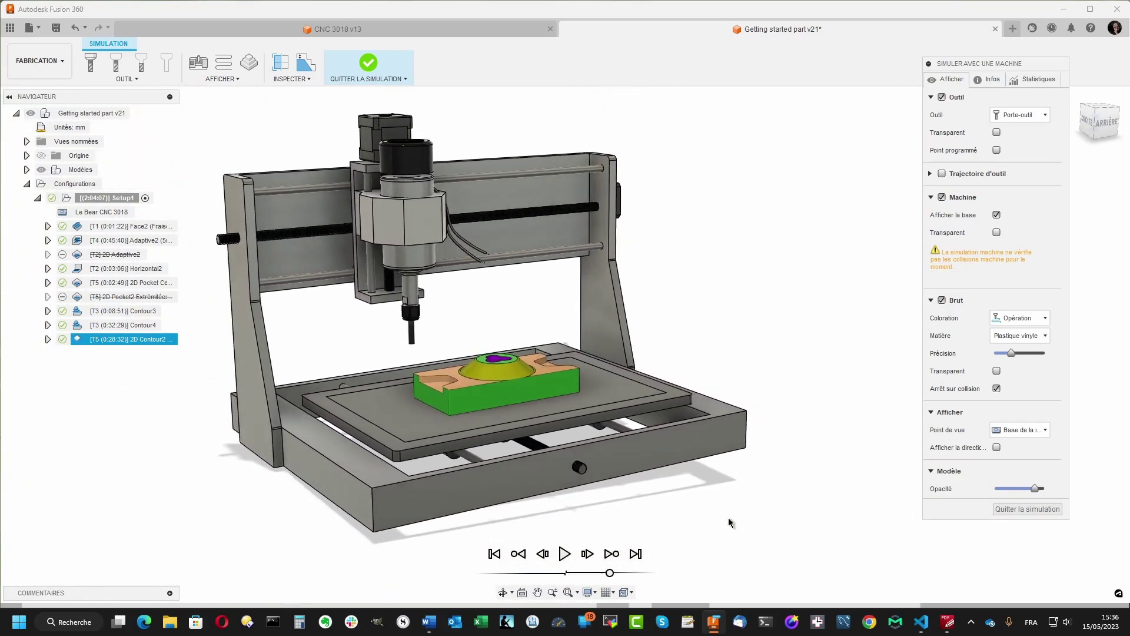